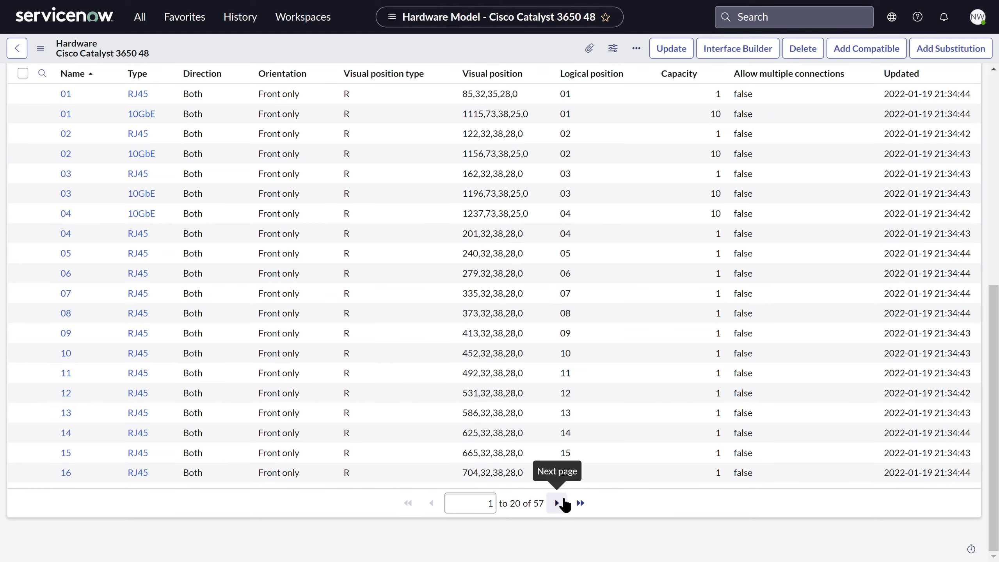
- Page forward through the Cisco Catalyst 3650 48 model interfaces and open the model's Interface Builder
{"action": "left_click", "coordinate": [562, 504]}
{"action": "left_click_drag", "start_coordinate": [989, 437], "coordinate": [986, 167]}
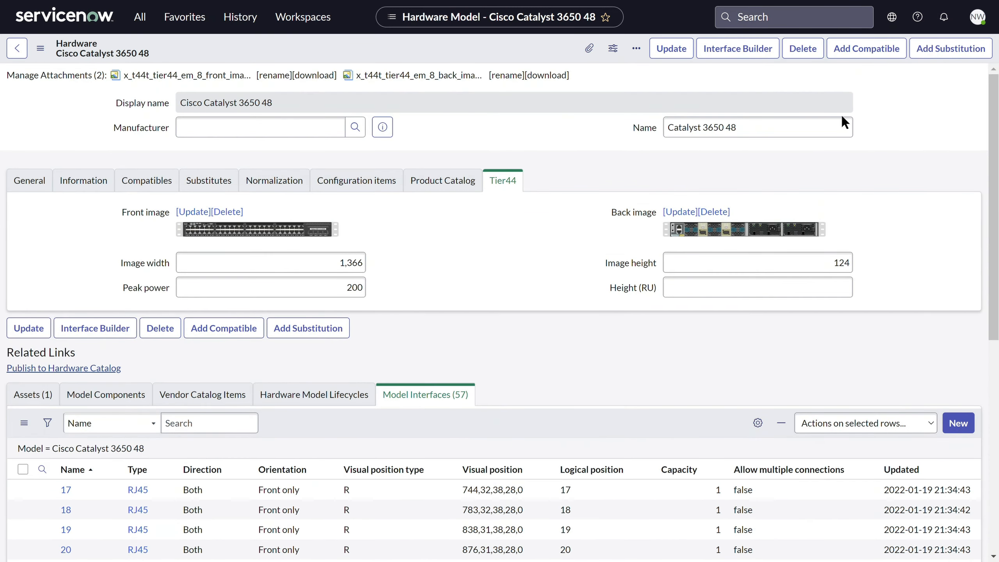
{"action": "left_click", "coordinate": [726, 53]}
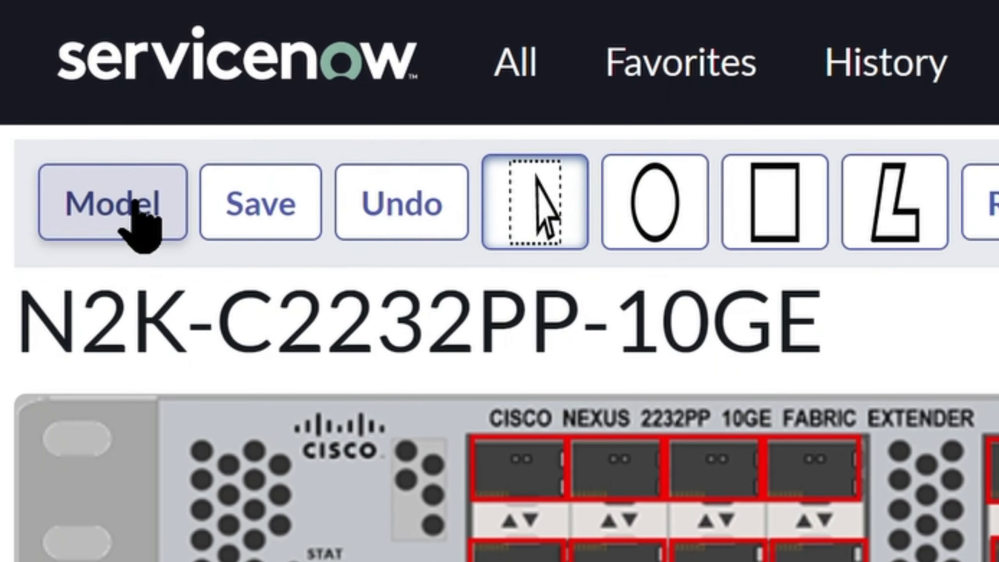
- Return to the N2K-C2232PP-10GE hardware model record and reopen its Interface Builder
{"action": "left_click", "coordinate": [72, 114]}
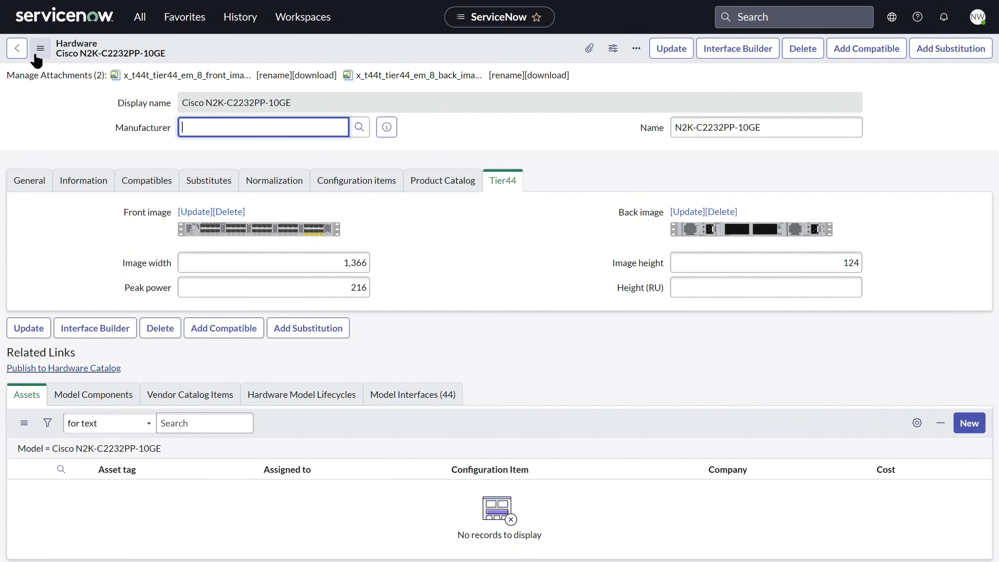
{"action": "left_click", "coordinate": [749, 55]}
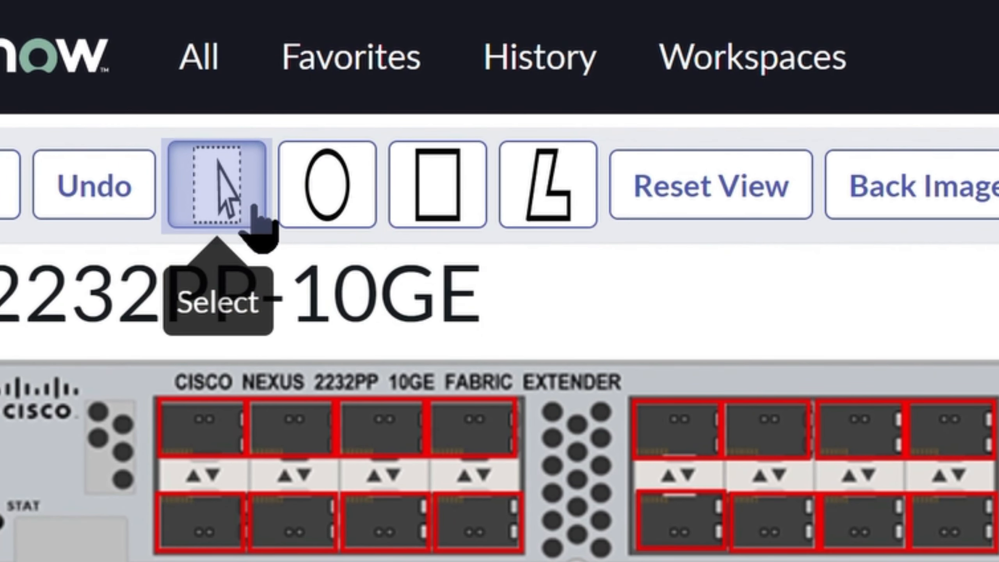
- Select port 01, area-select the first block of eight ports, and reduce the selection to port 01 only
{"action": "left_click", "coordinate": [223, 436]}
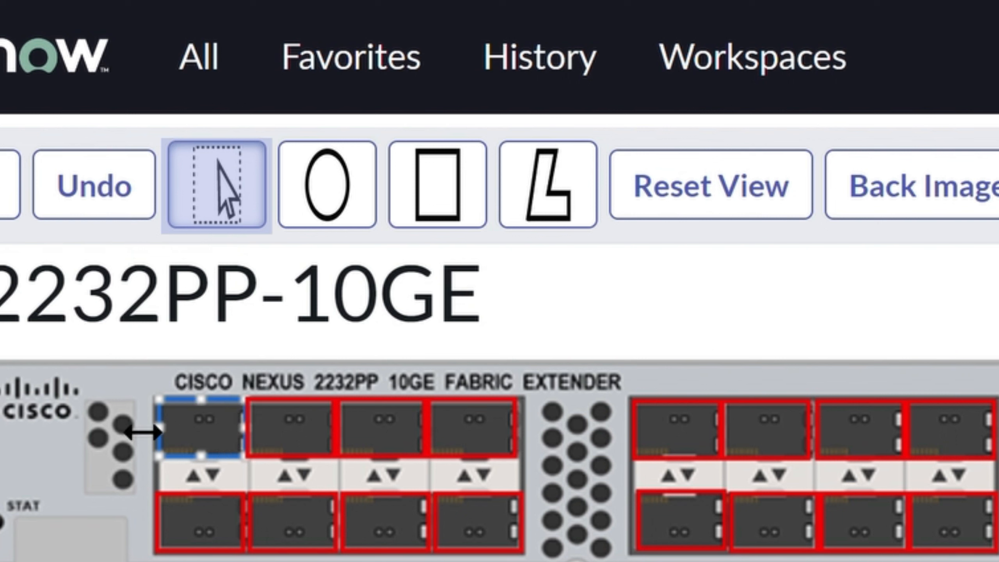
{"action": "left_click_drag", "start_coordinate": [100, 378], "coordinate": [541, 561]}
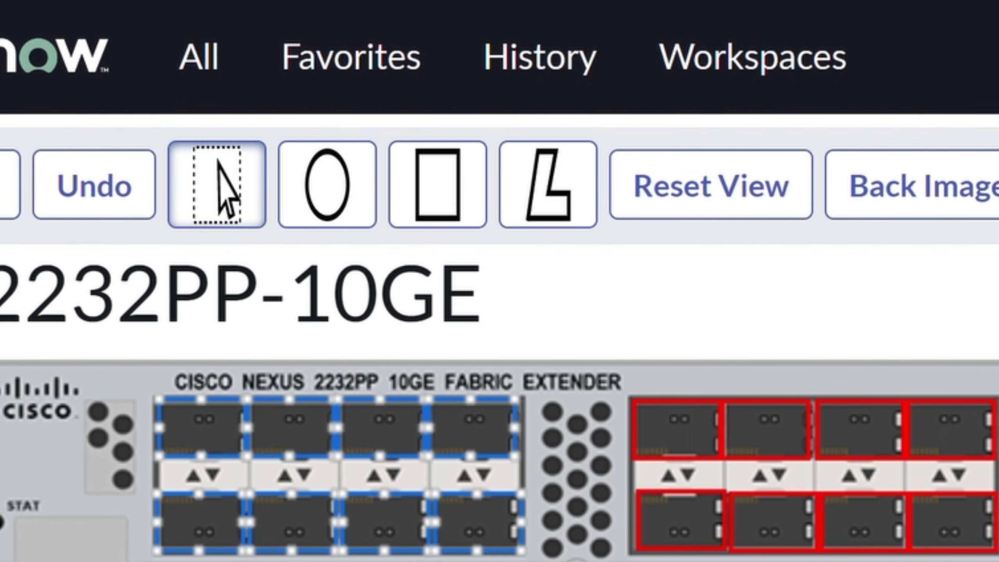
{"action": "left_click", "coordinate": [235, 465]}
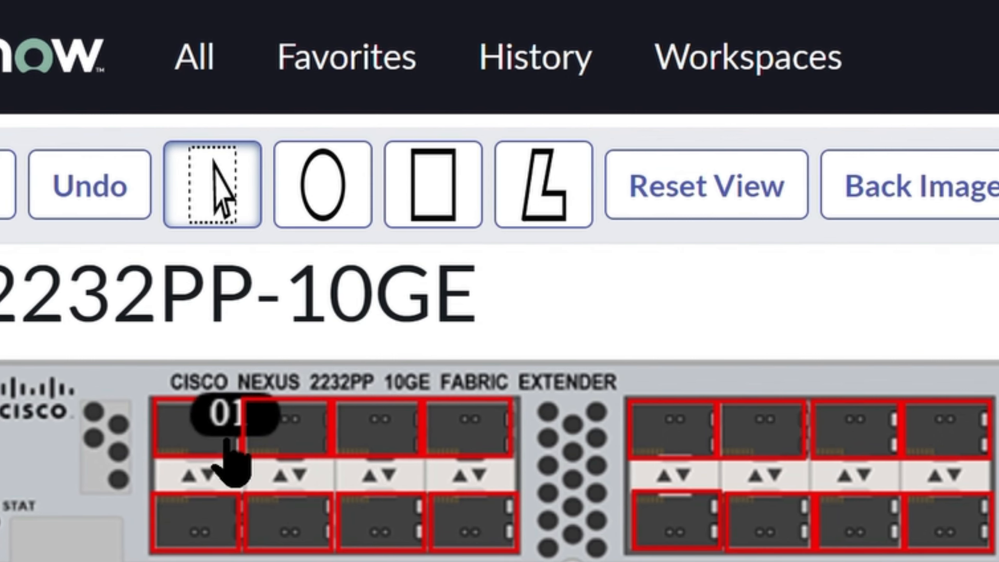
{"action": "left_click", "coordinate": [232, 458]}
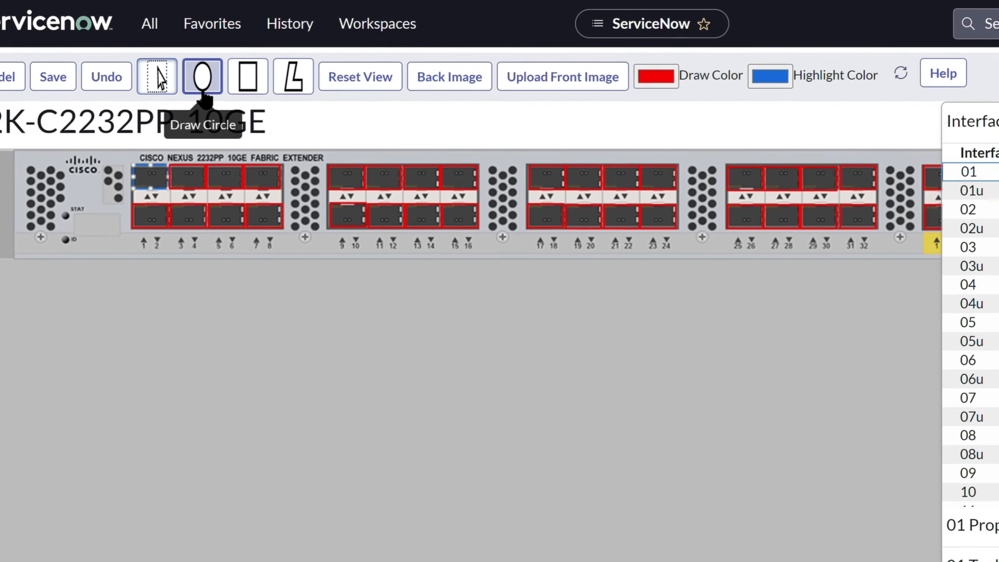
- Try drawing a circular interface over the vents beside the Cisco logo, review the available interface types, and cancel the creation
{"action": "left_click", "coordinate": [234, 125]}
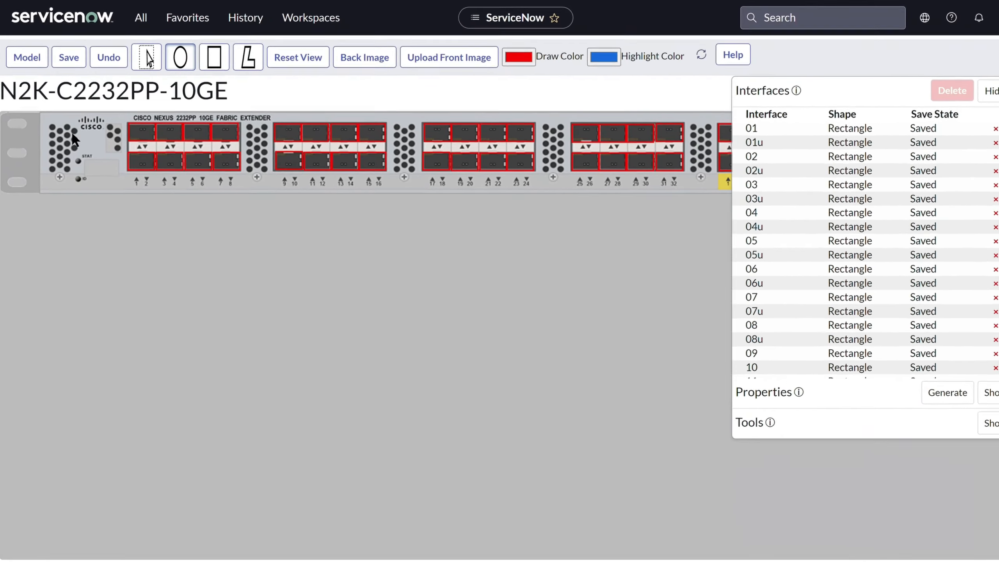
{"action": "left_click_drag", "start_coordinate": [87, 145], "coordinate": [114, 165]}
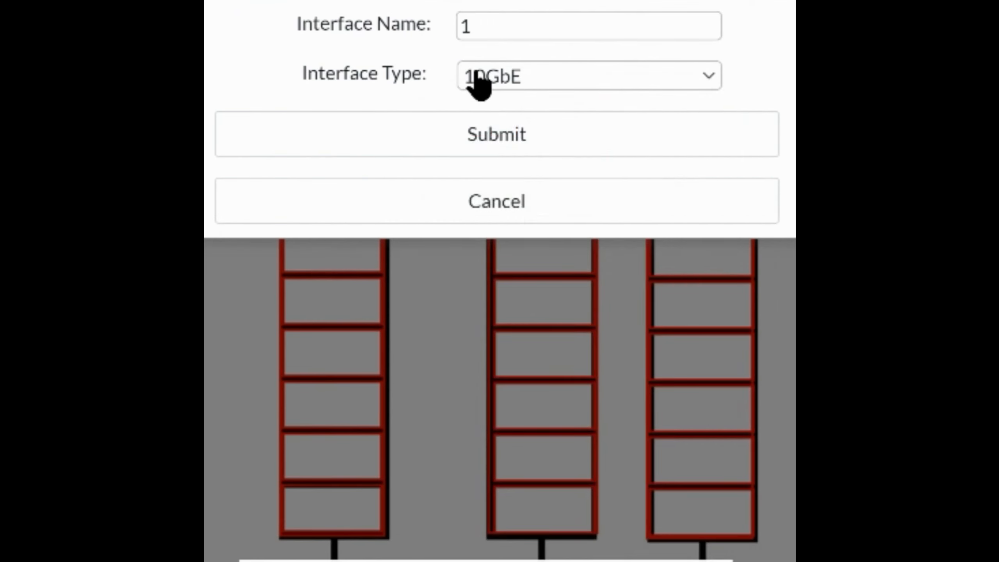
{"action": "left_click", "coordinate": [488, 223]}
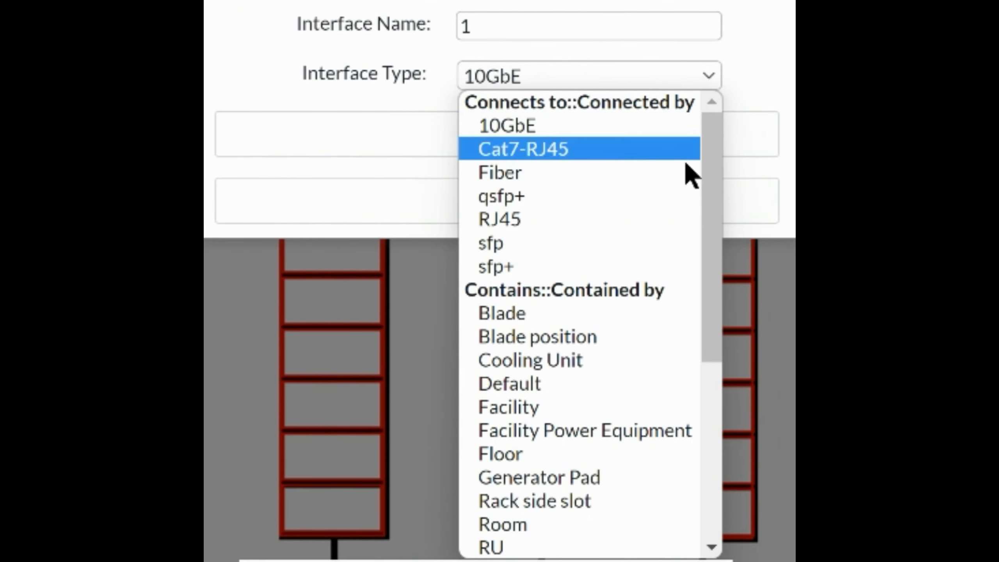
{"action": "left_click_drag", "start_coordinate": [710, 143], "coordinate": [699, 331]}
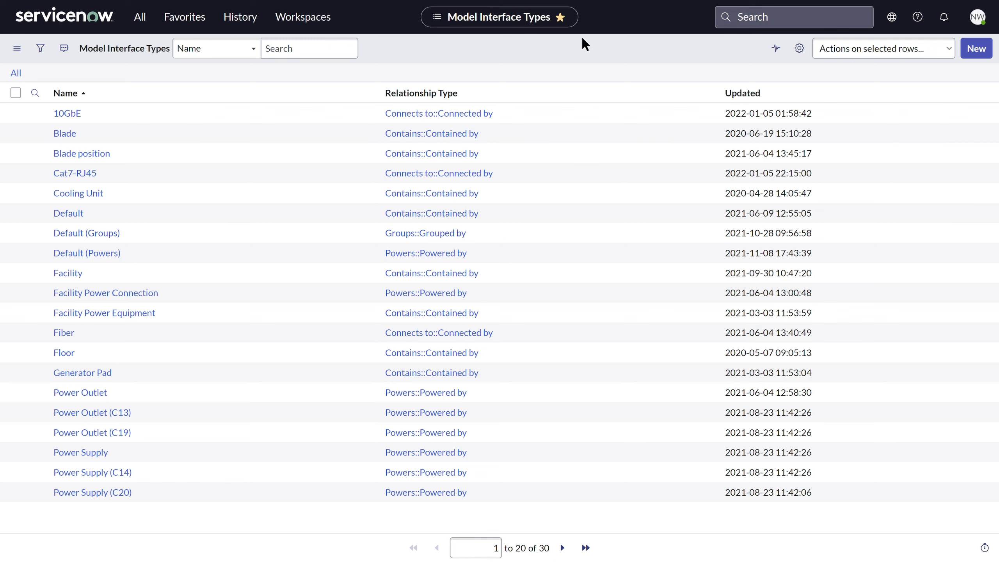
{"action": "left_click", "coordinate": [976, 48]}
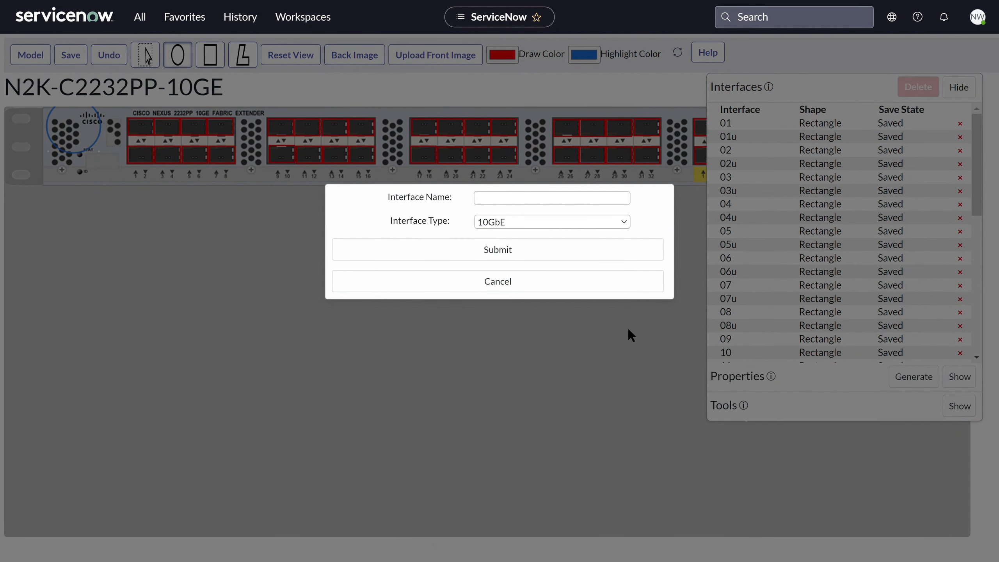
{"action": "left_click", "coordinate": [460, 286]}
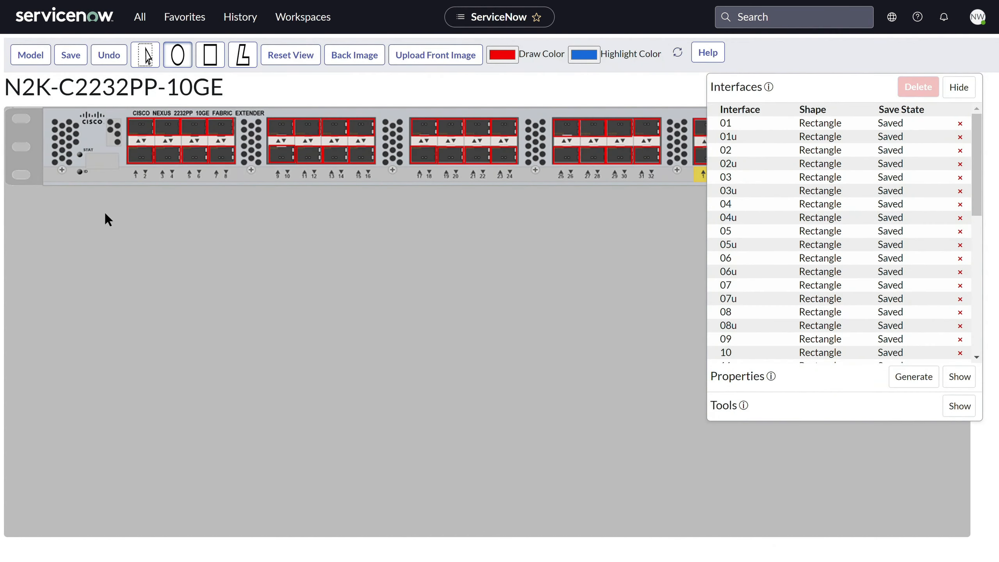
- Try drawing a rectangular interface over the STAT label area below the Cisco logo and cancel its creation
{"action": "left_click", "coordinate": [210, 55]}
{"action": "left_click_drag", "start_coordinate": [111, 163], "coordinate": [111, 163]}
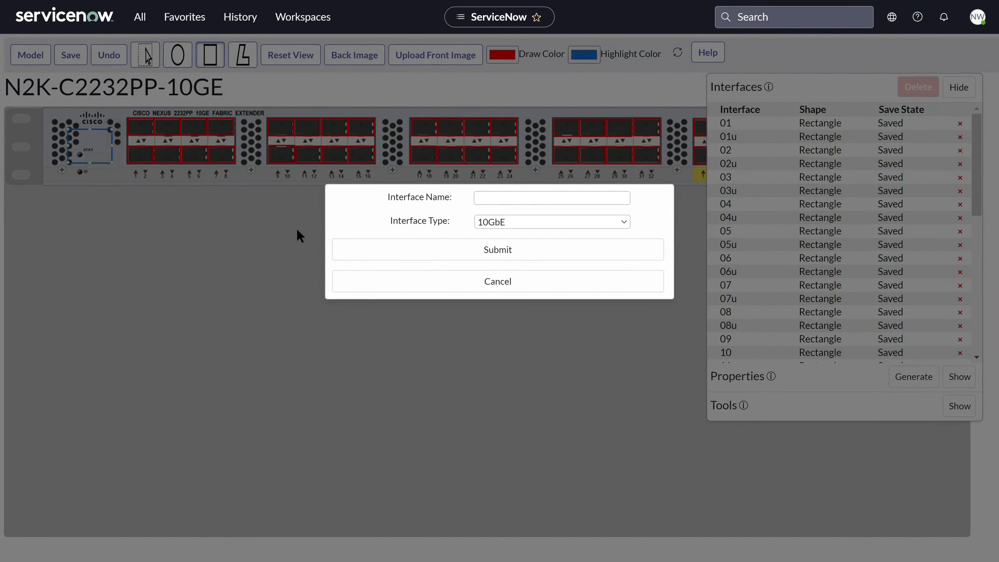
{"action": "left_click", "coordinate": [365, 281]}
- Try drawing a polygon interface around the lower vents and STAT label and cancel its creation
{"action": "left_click", "coordinate": [243, 54]}
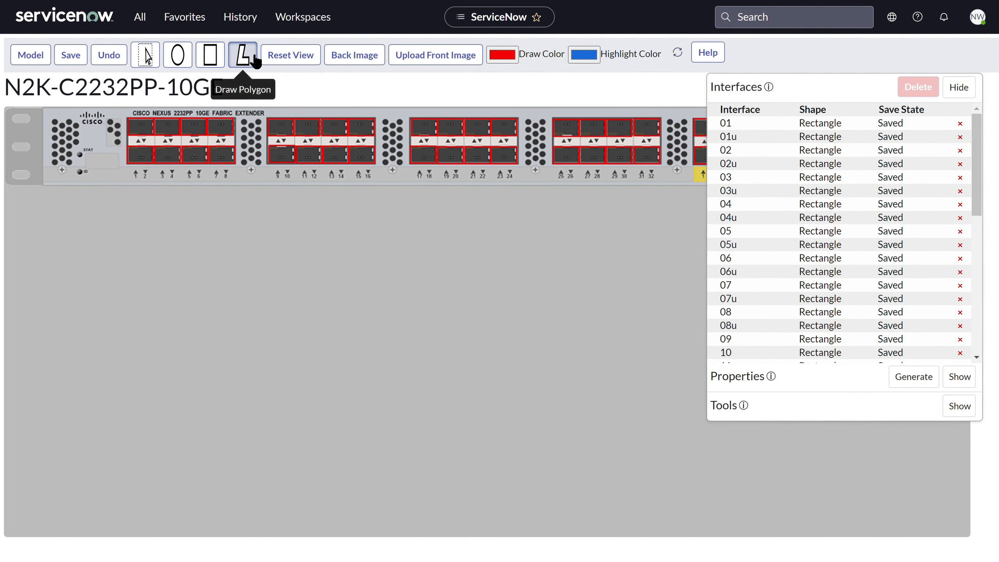
{"action": "left_click", "coordinate": [59, 149]}
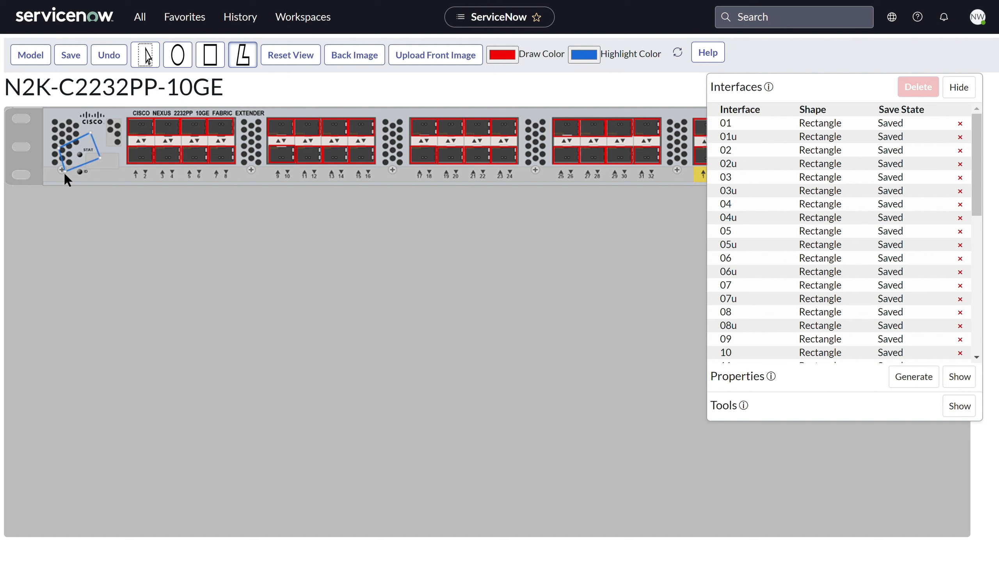
{"action": "left_click", "coordinate": [41, 166]}
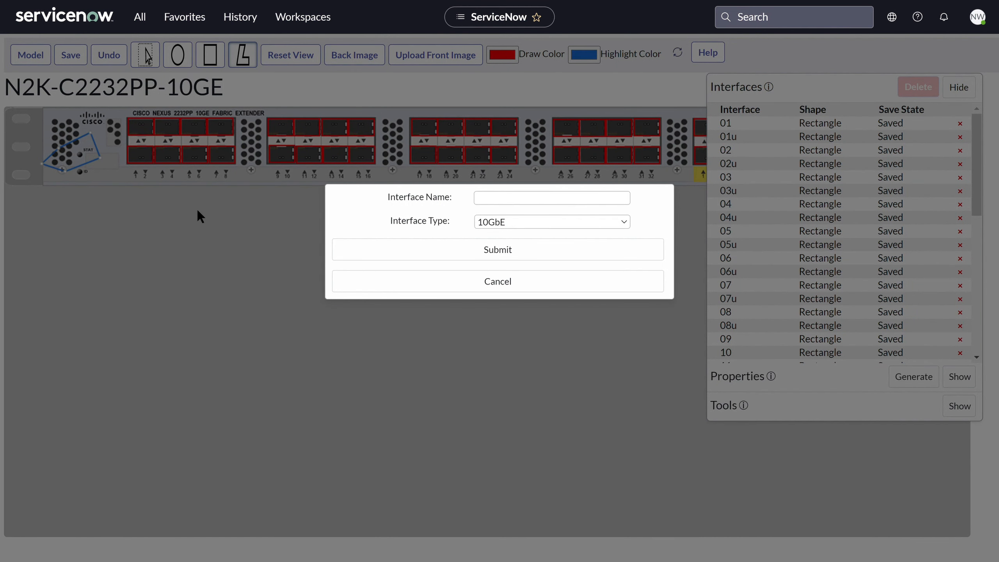
{"action": "left_click", "coordinate": [364, 286]}
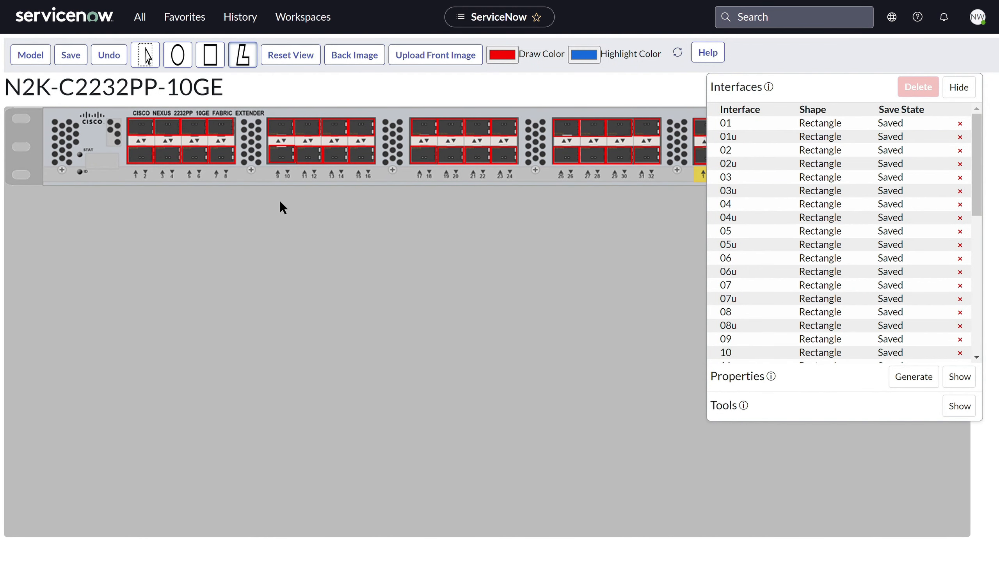
- Inspect the far end of the front faceplate, reset the view, and check the back image before returning to the front
{"action": "left_click_drag", "start_coordinate": [429, 179], "coordinate": [237, 188]}
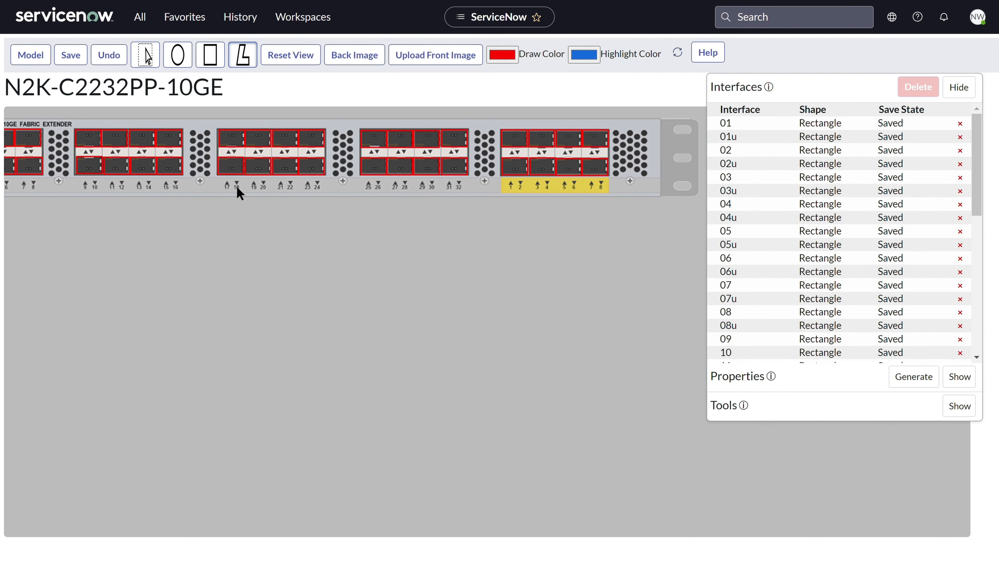
{"action": "left_click", "coordinate": [295, 59]}
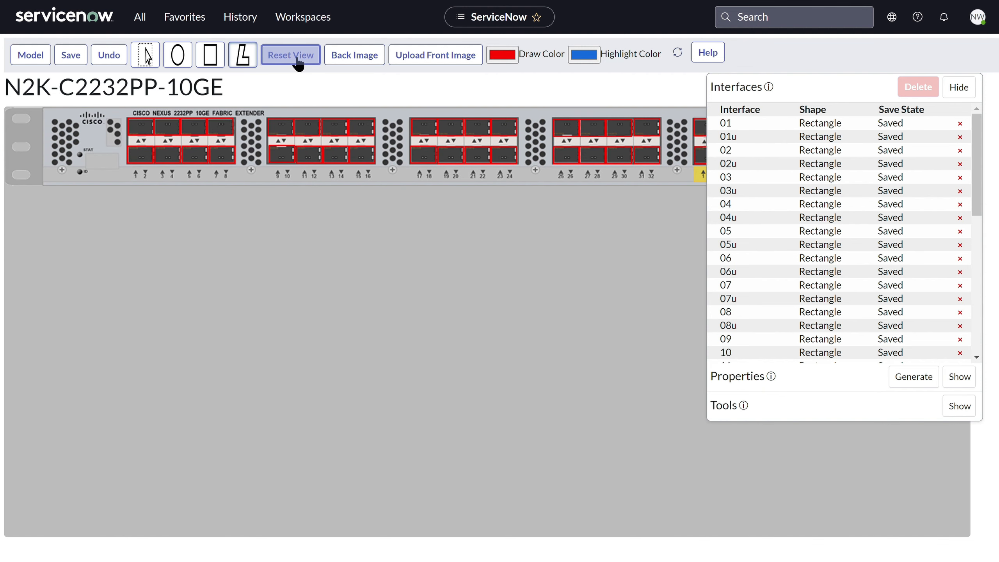
{"action": "left_click", "coordinate": [338, 62]}
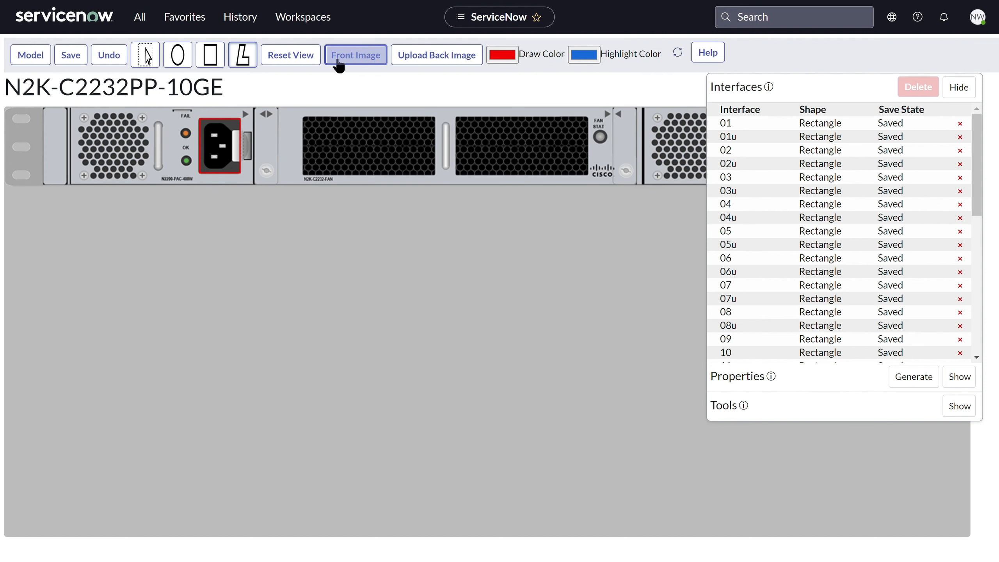
{"action": "left_click", "coordinate": [337, 62]}
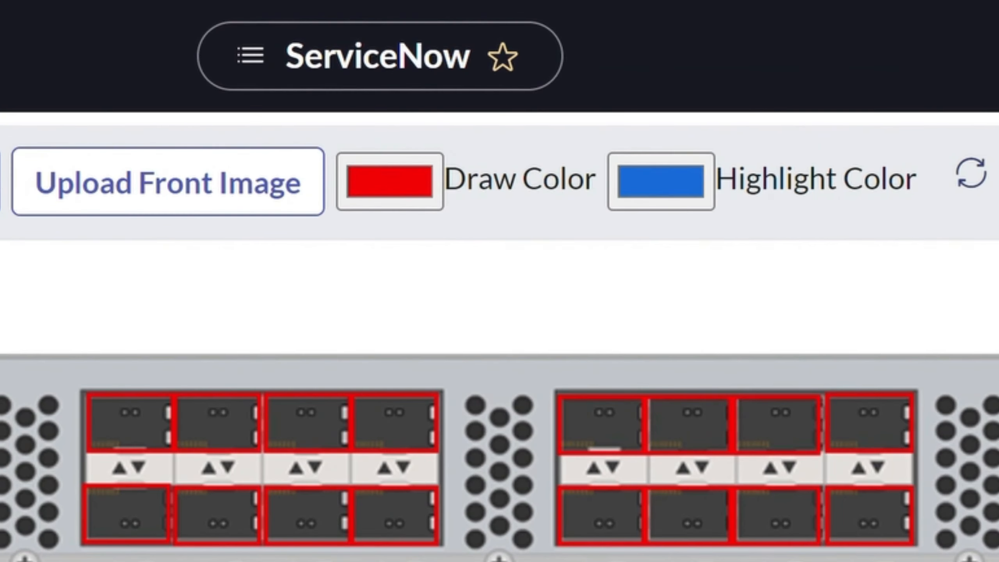
{"action": "left_click", "coordinate": [410, 193]}
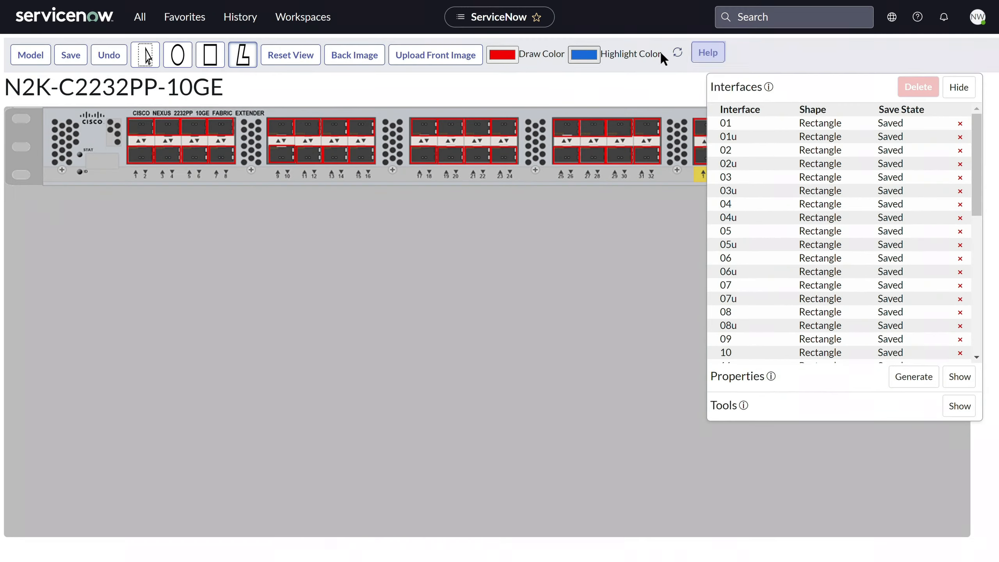
- Read the Interface Builder help through to the grid and delete instructions, and close it
{"action": "left_click", "coordinate": [480, 201]}
{"action": "scroll", "coordinate": [700, 247], "scroll_direction": "down", "scroll_amount": 15}
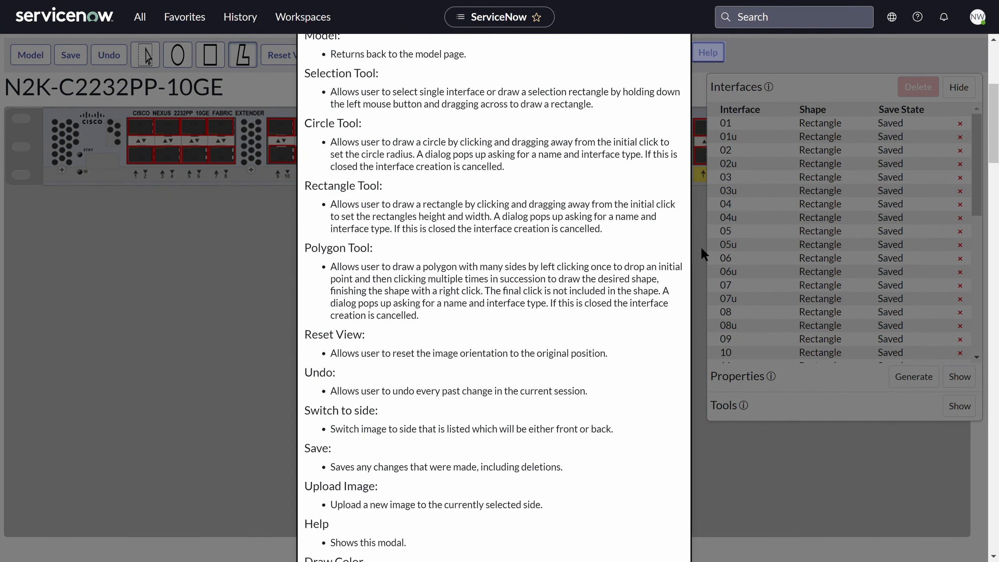
{"action": "scroll", "coordinate": [701, 246], "scroll_direction": "down", "scroll_amount": 20}
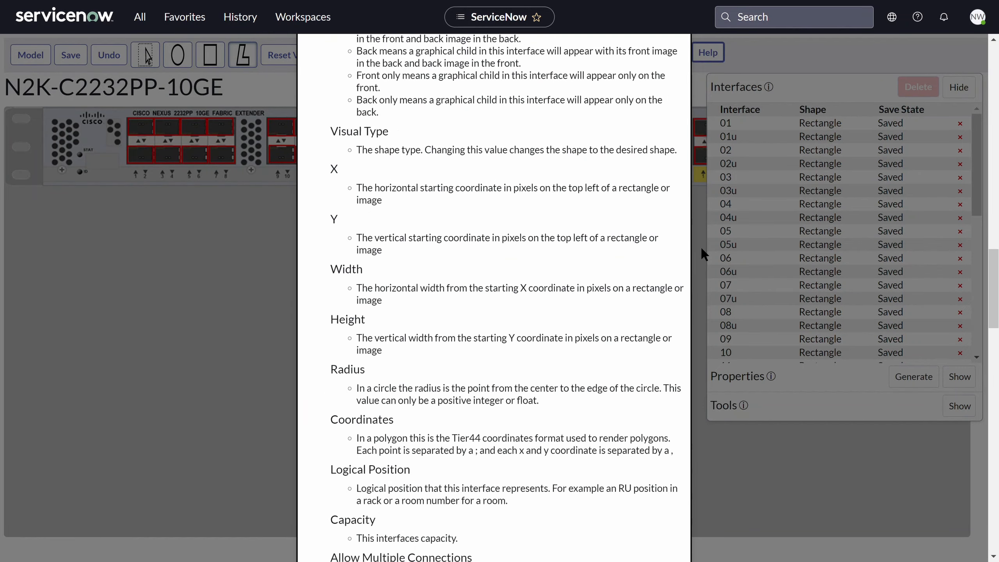
{"action": "scroll", "coordinate": [700, 247], "scroll_direction": "down", "scroll_amount": 8}
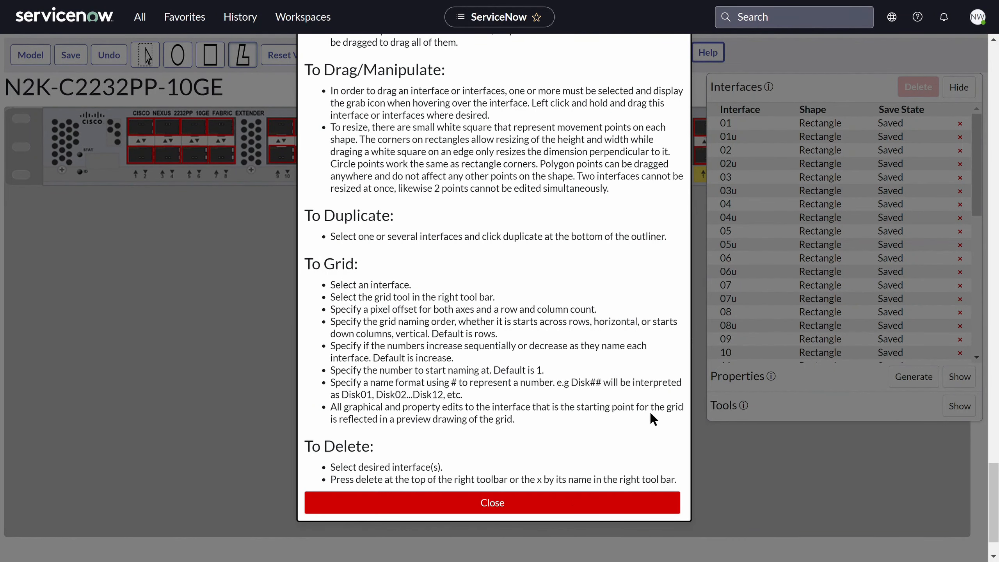
{"action": "left_click", "coordinate": [569, 497]}
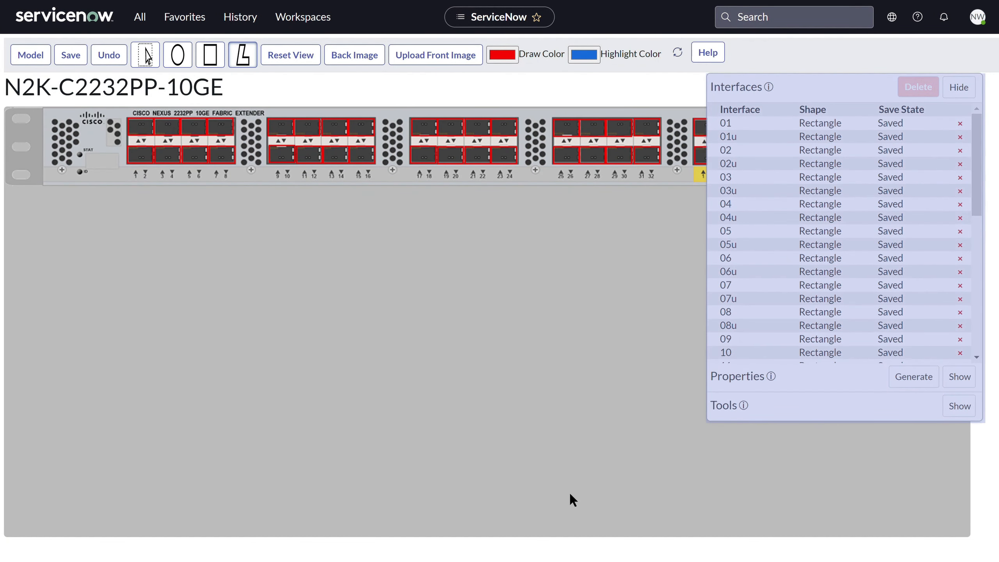
- Select interface 01 in the interface list and examine all of its properties
{"action": "left_click", "coordinate": [740, 124]}
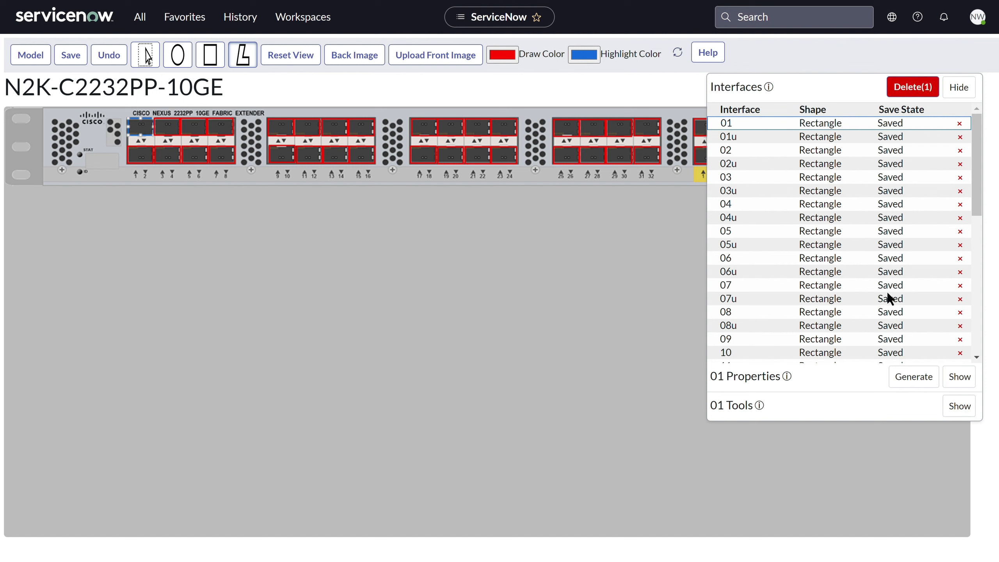
{"action": "left_click", "coordinate": [958, 378]}
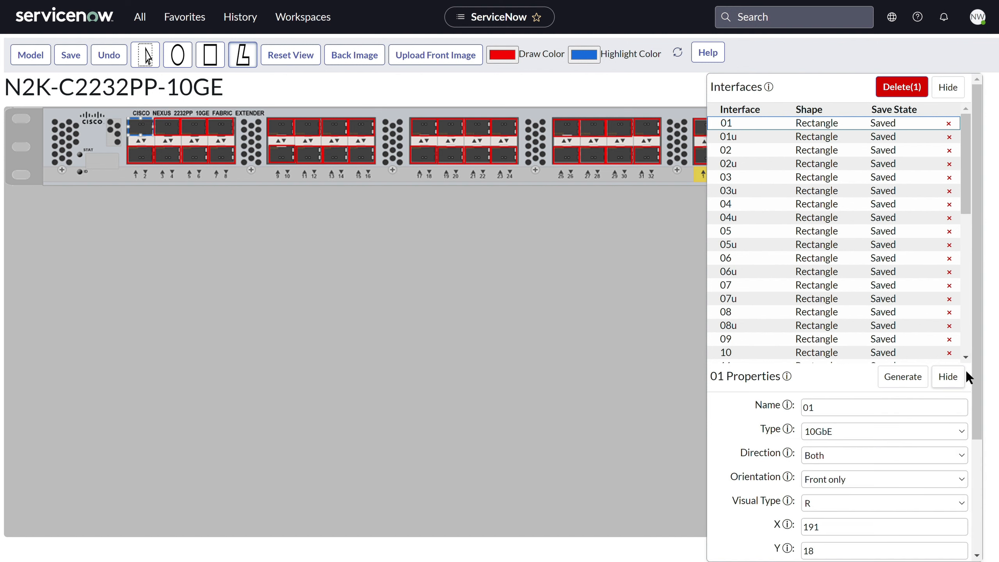
{"action": "scroll", "coordinate": [979, 378], "scroll_direction": "down", "scroll_amount": 1}
{"action": "left_click_drag", "start_coordinate": [979, 379], "coordinate": [988, 509]}
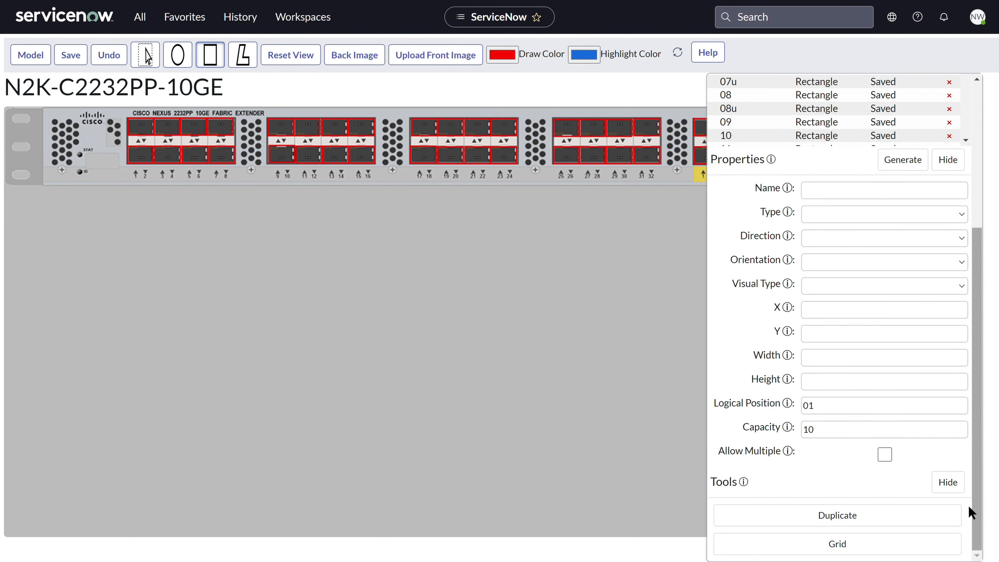
- Create a 10GbE rectangle interface named 00, about 38 by 34 pixels, around the STAT label and place a duplicate directly below it
{"action": "left_click_drag", "start_coordinate": [94, 157], "coordinate": [101, 156]}
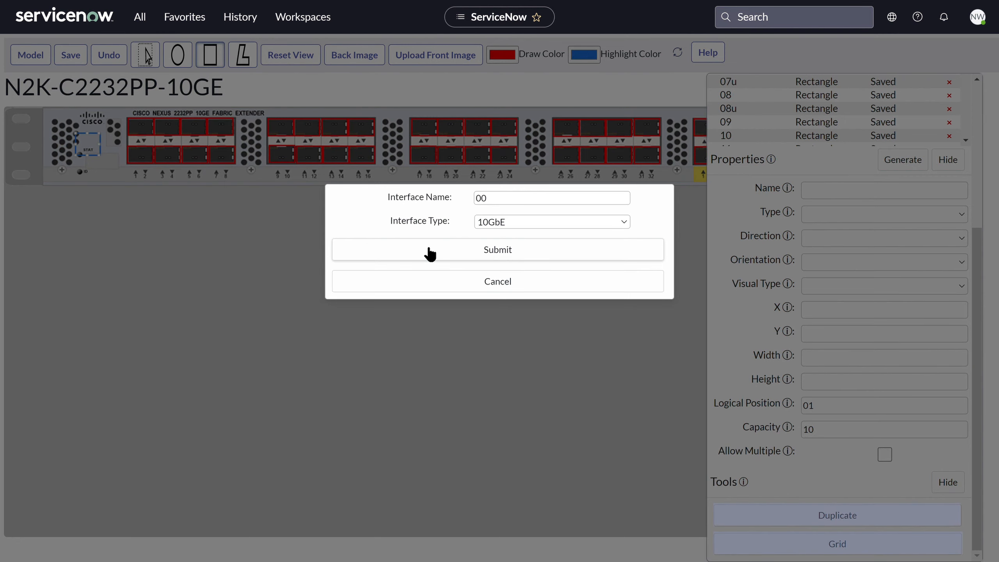
{"action": "left_click", "coordinate": [424, 249]}
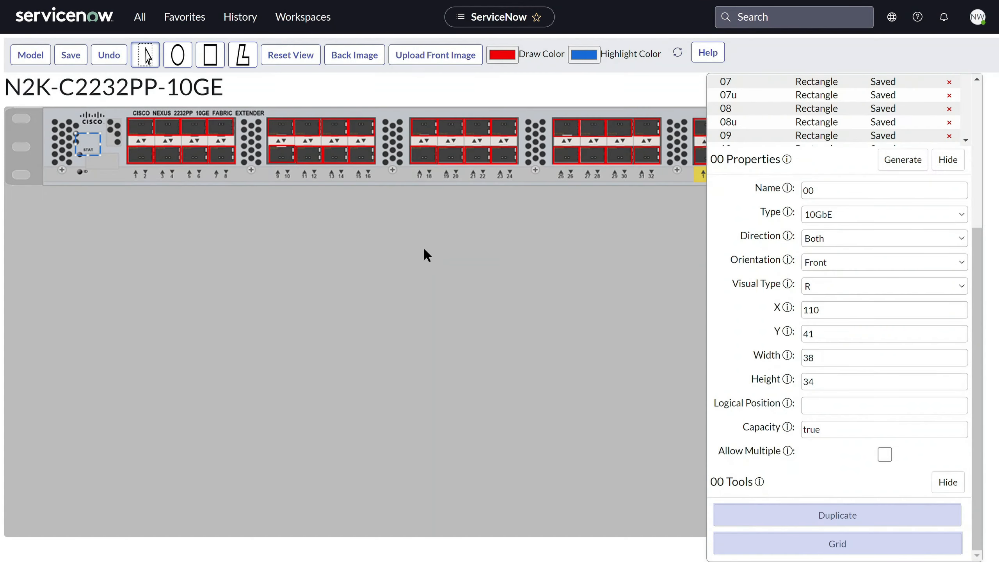
{"action": "left_click", "coordinate": [856, 519]}
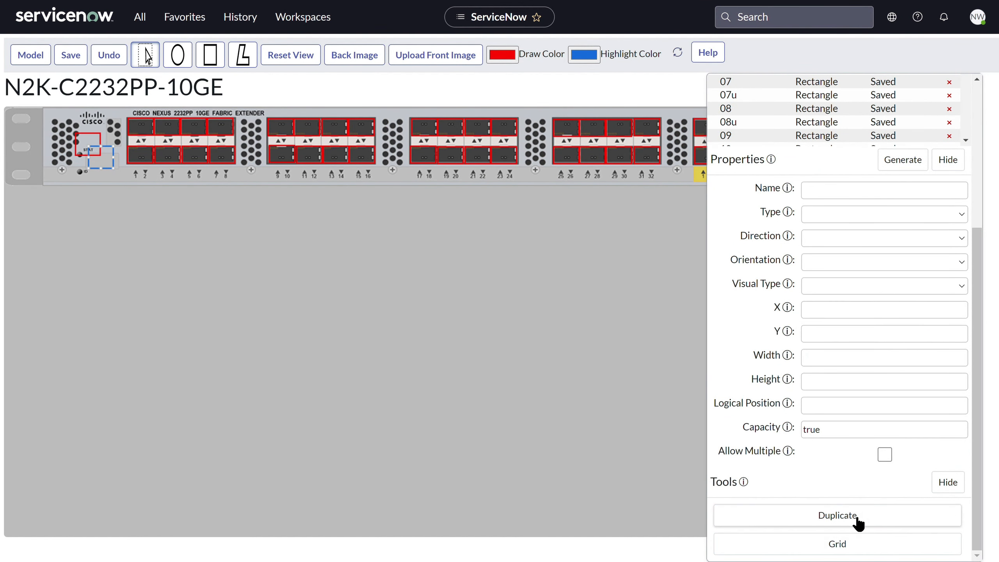
{"action": "left_click_drag", "start_coordinate": [110, 166], "coordinate": [95, 177]}
- Start a grid from the duplicate interface 00 (1) with 2 rows and 2 columns, and open its number direction choices
{"action": "left_click", "coordinate": [847, 550]}
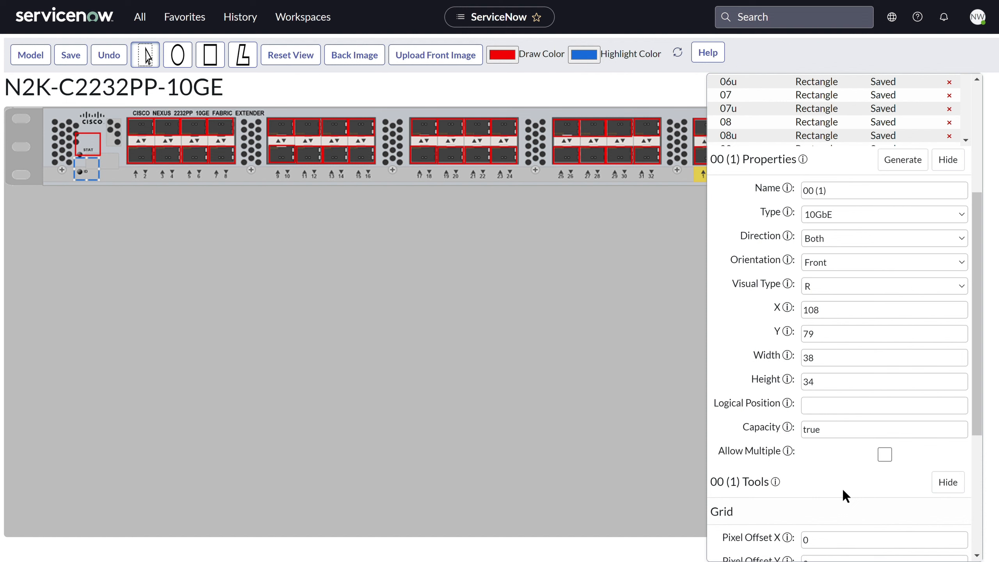
{"action": "scroll", "coordinate": [844, 491], "scroll_direction": "down", "scroll_amount": 6}
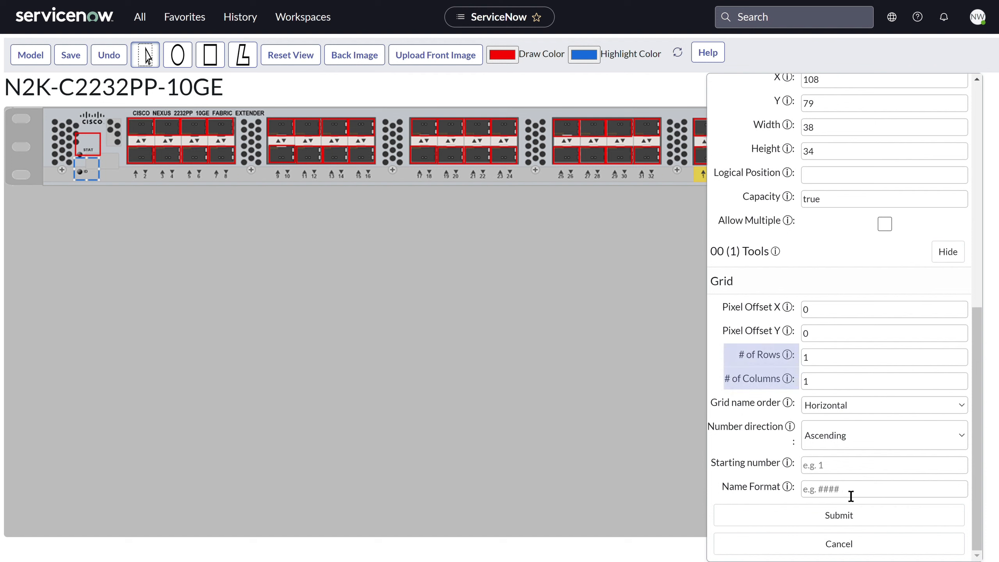
{"action": "double_click", "coordinate": [831, 382]}
{"action": "type", "text": "2"}
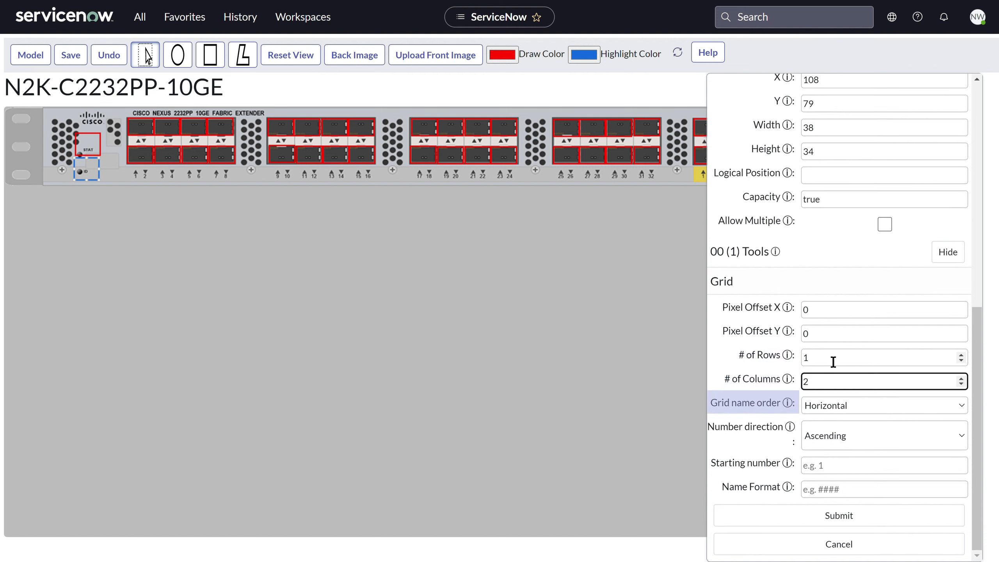
{"action": "double_click", "coordinate": [821, 358]}
{"action": "type", "text": "2"}
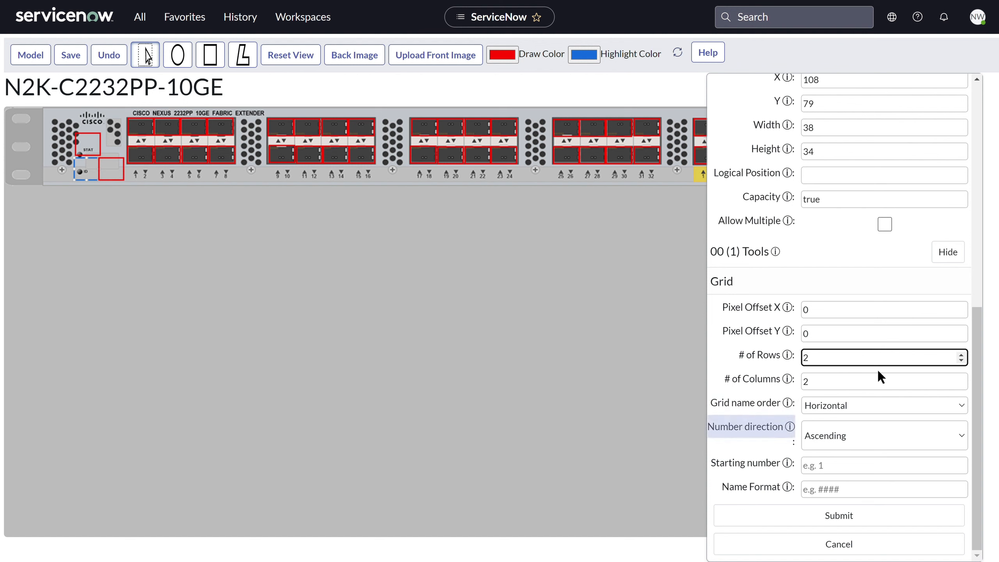
{"action": "left_click", "coordinate": [888, 446]}
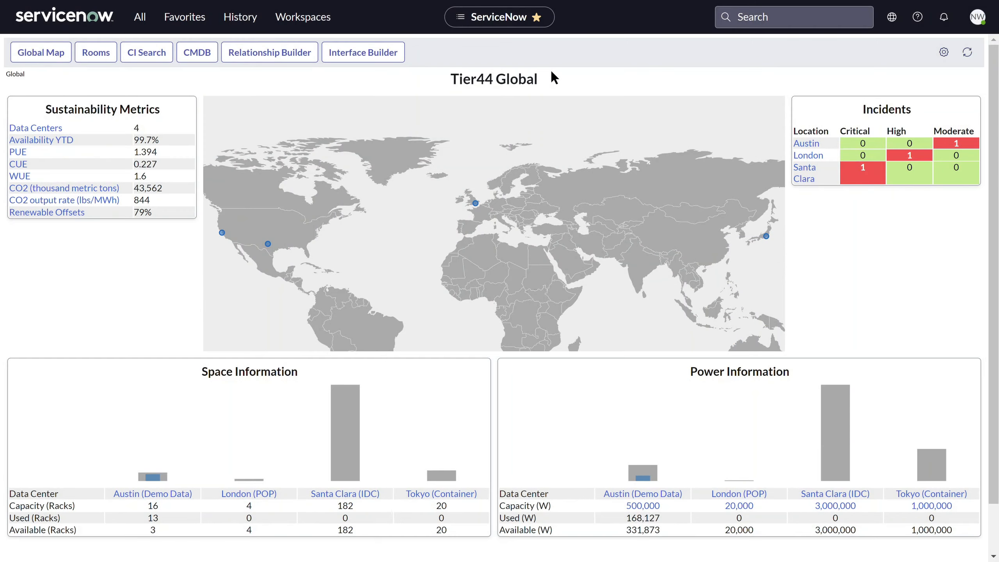
- Open the Santa Clara data center from the global map, enter Room 1, and open that room in the Interface Builder
{"action": "left_click", "coordinate": [223, 234]}
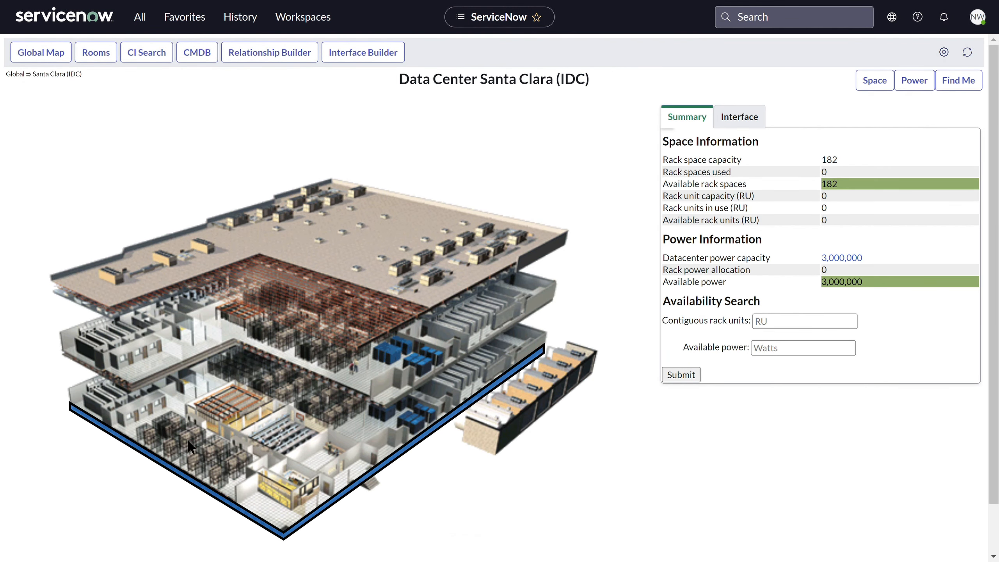
{"action": "left_click", "coordinate": [196, 488]}
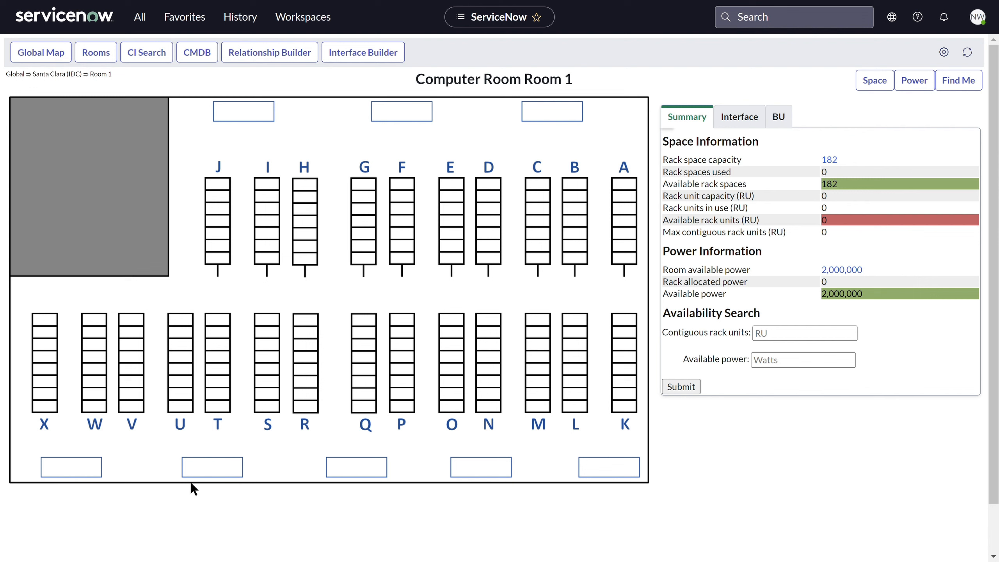
{"action": "left_click", "coordinate": [341, 58]}
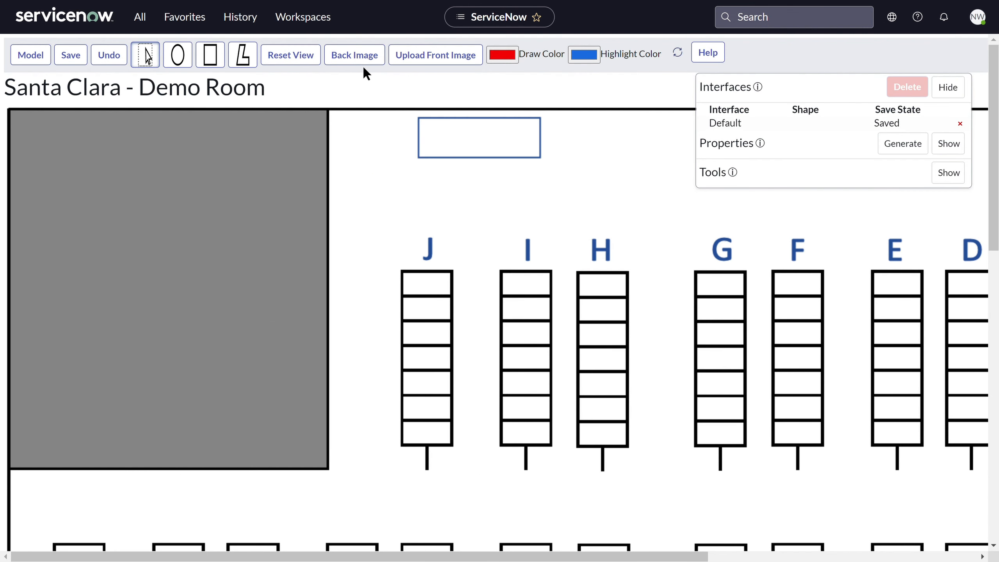
- Draw a rectangle interface named A with type Row around the whole block of spaces under label A
{"action": "left_click_drag", "start_coordinate": [657, 209], "coordinate": [205, 188]}
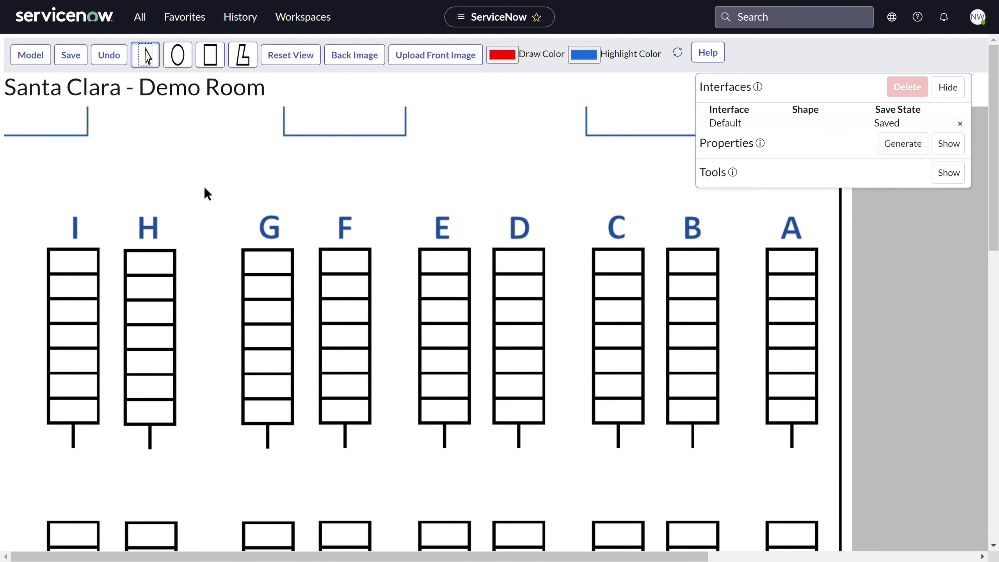
{"action": "left_click", "coordinate": [218, 59]}
{"action": "mouse_move", "coordinate": [768, 254]}
{"action": "left_mouse_down"}
{"action": "mouse_move", "coordinate": [789, 273]}
{"action": "mouse_move", "coordinate": [817, 425]}
{"action": "left_mouse_up"}
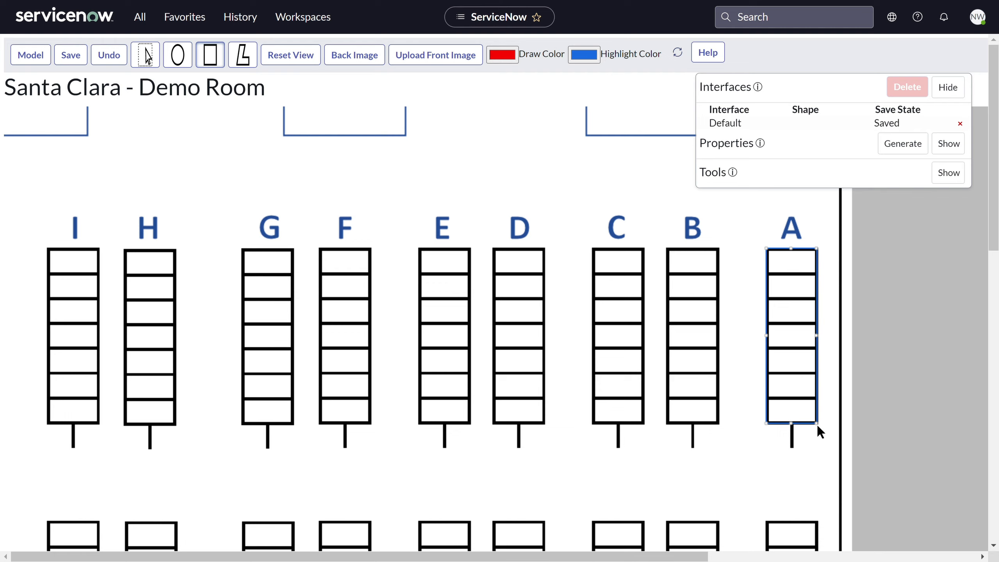
{"action": "left_click", "coordinate": [521, 198]}
{"action": "type", "text": "A"}
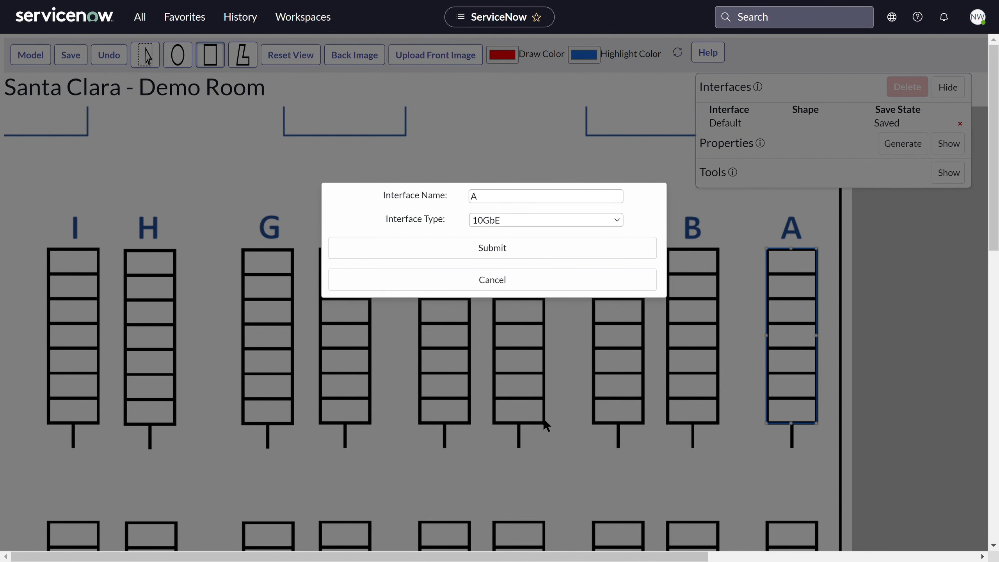
{"action": "left_click", "coordinate": [504, 364]}
{"action": "left_click", "coordinate": [515, 251]}
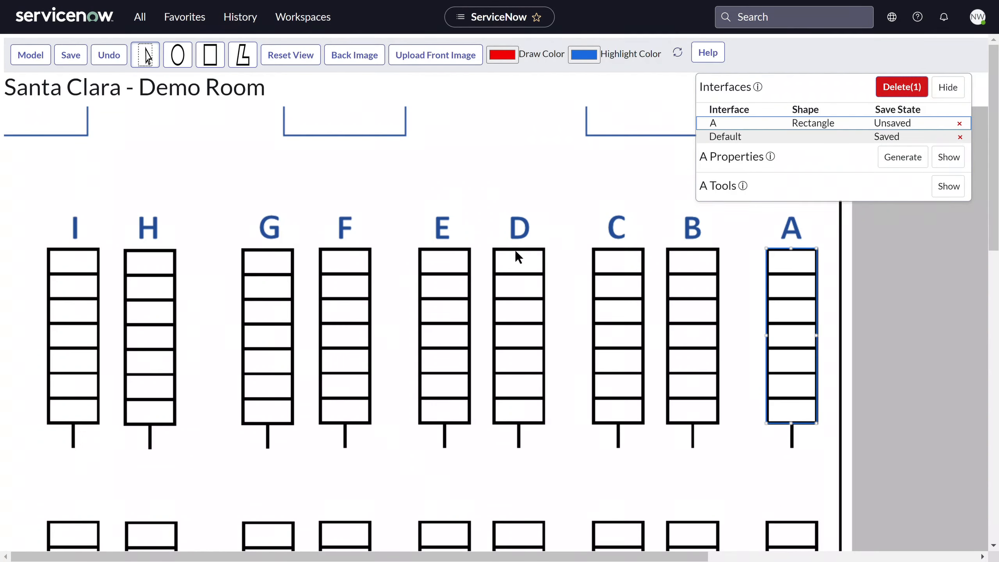
- Draw a rectangle interface named A1 with type Space around the uppermost cell of row A
{"action": "left_click", "coordinate": [210, 55]}
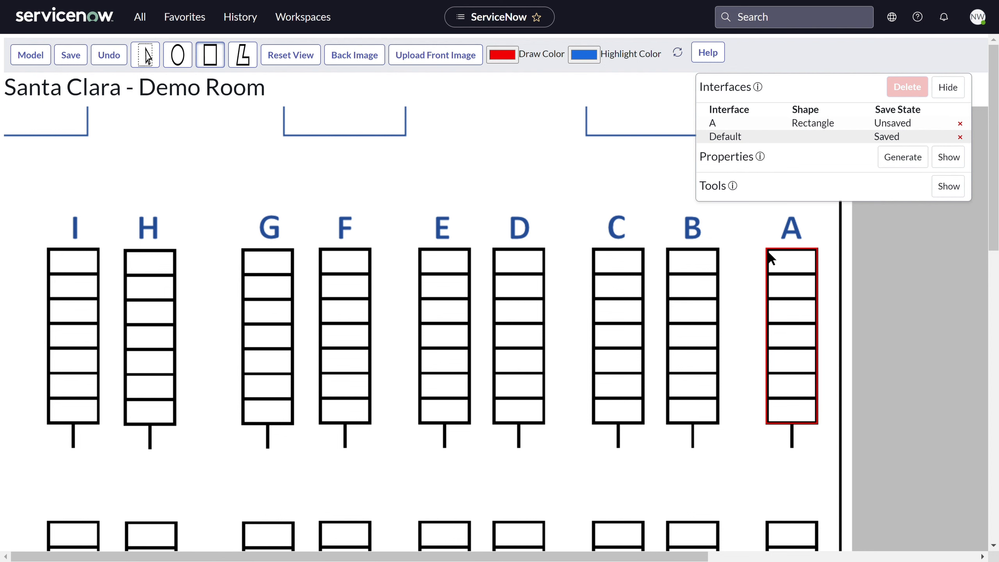
{"action": "left_click_drag", "start_coordinate": [808, 278], "coordinate": [817, 282]}
{"action": "left_click", "coordinate": [503, 199]}
{"action": "key", "text": "BackSpace"}
{"action": "type", "text": "A1"}
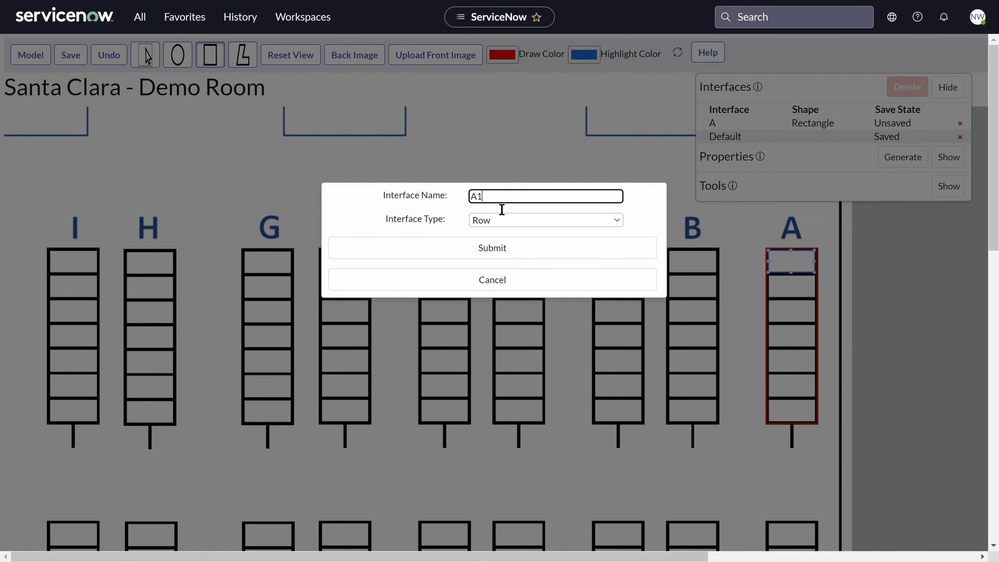
{"action": "left_click", "coordinate": [498, 225]}
{"action": "left_click", "coordinate": [510, 413]}
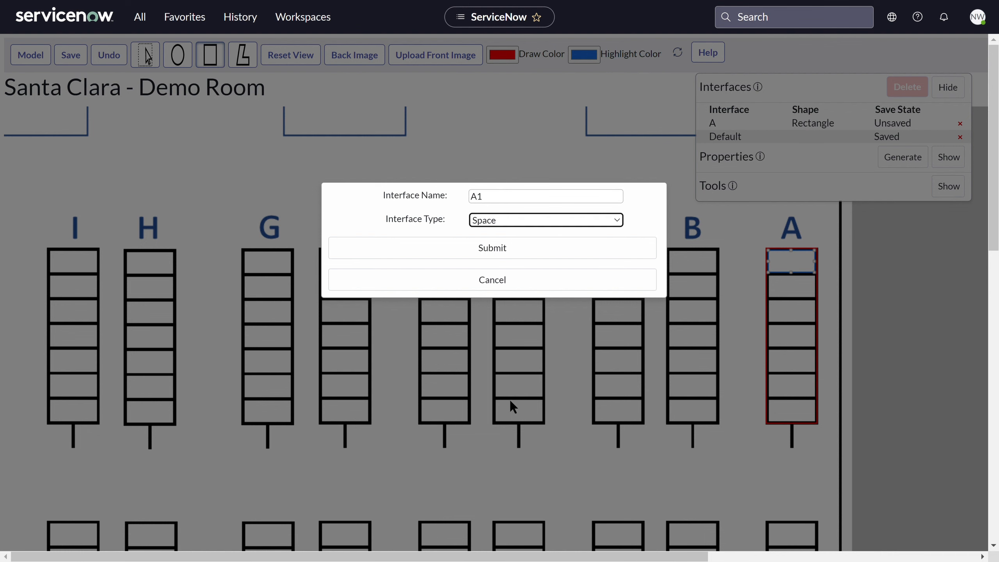
{"action": "left_click", "coordinate": [514, 257]}
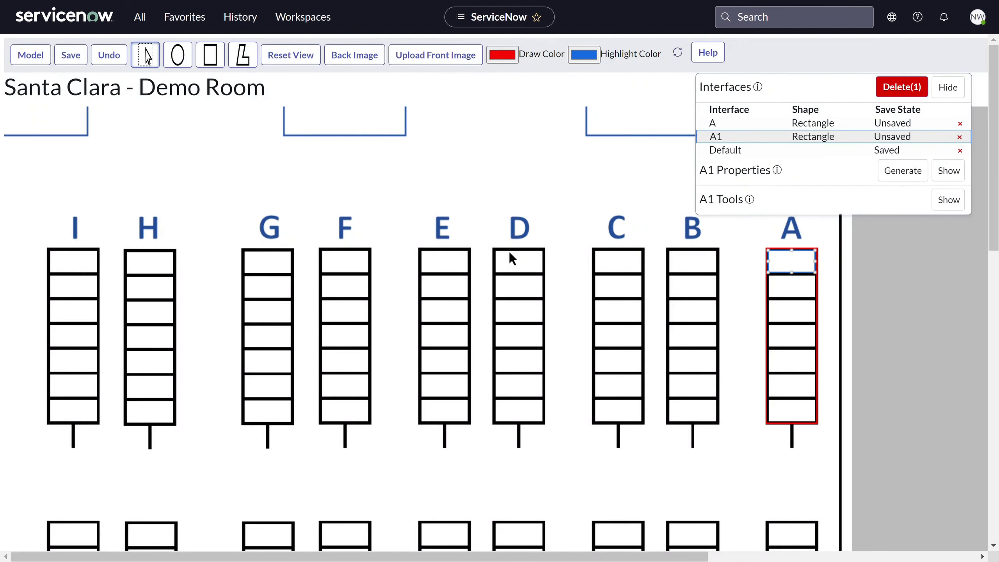
- Set up a grid from A1 with 7 rows, Vertical name order, pixel offset X -1 and pixel offset Y 4
{"action": "left_click", "coordinate": [946, 201]}
{"action": "left_click", "coordinate": [870, 262]}
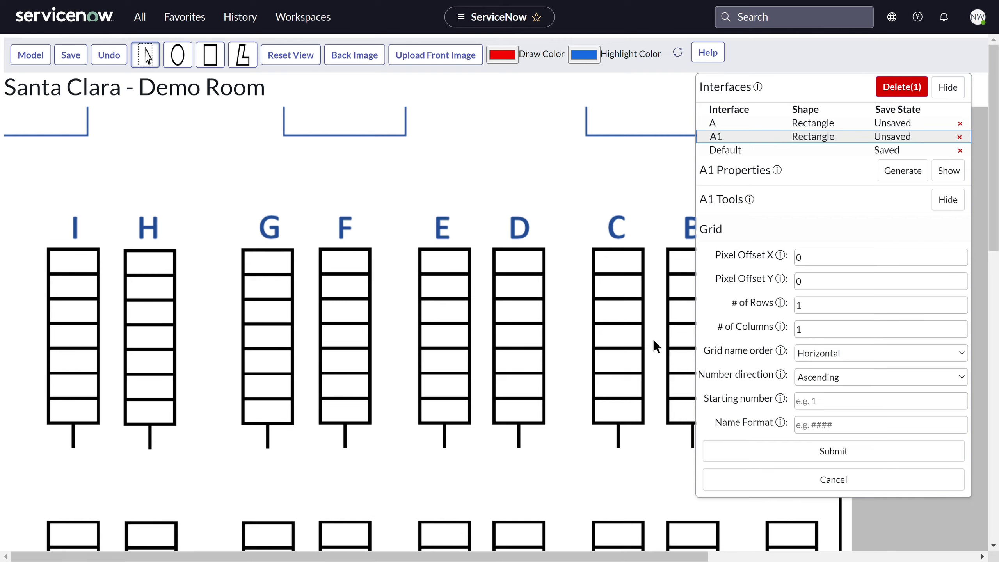
{"action": "left_click_drag", "start_coordinate": [655, 346], "coordinate": [460, 341]}
{"action": "left_click_drag", "start_coordinate": [808, 310], "coordinate": [789, 308]}
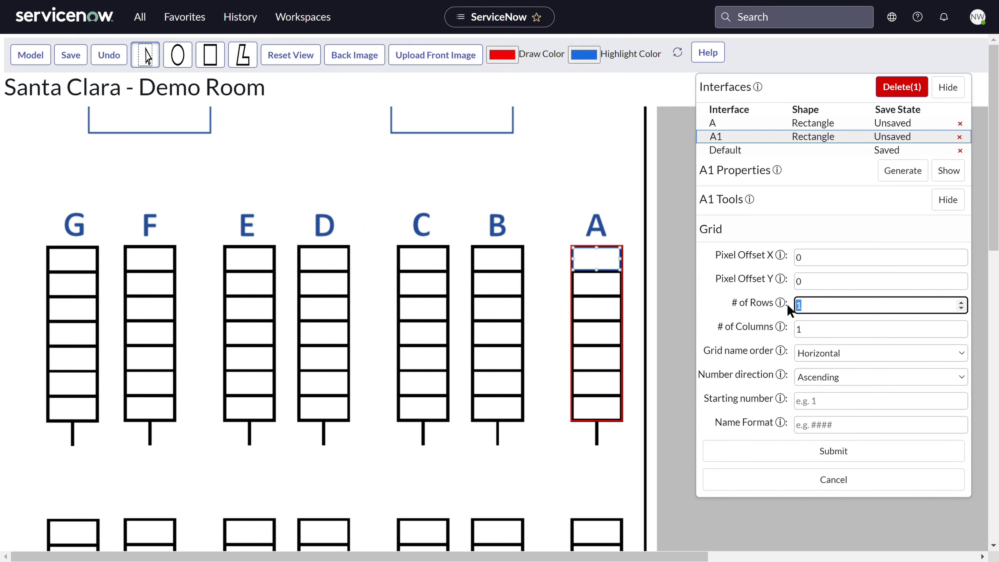
{"action": "type", "text": "7"}
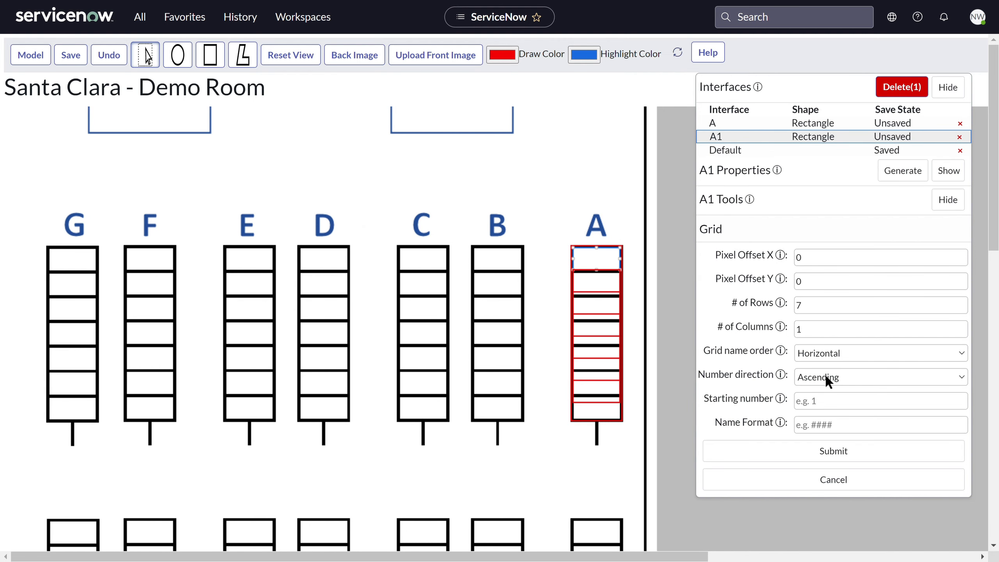
{"action": "left_click", "coordinate": [823, 378]}
{"action": "left_click", "coordinate": [824, 263]}
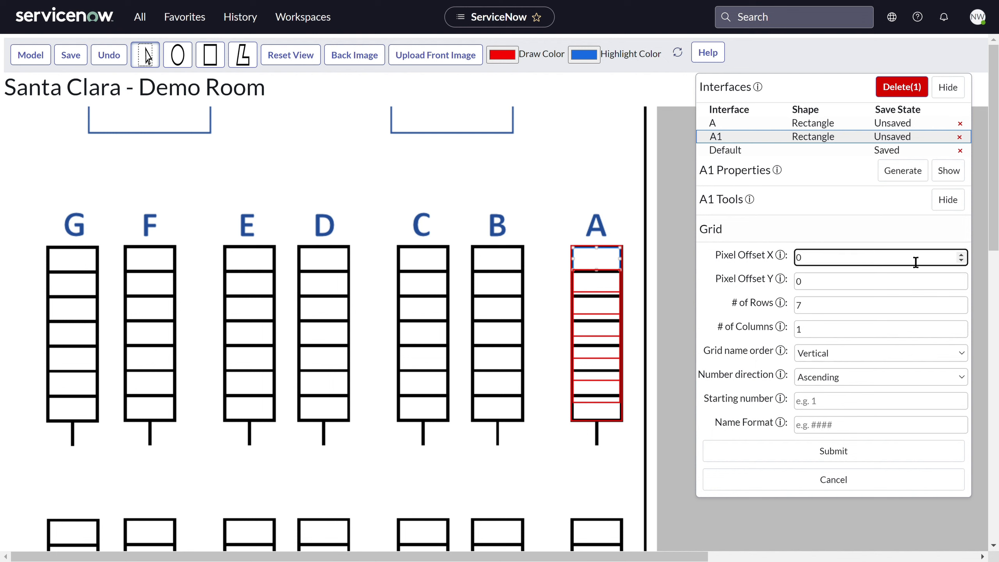
{"action": "left_click", "coordinate": [962, 261]}
{"action": "left_click", "coordinate": [961, 279]}
{"action": "left_click", "coordinate": [961, 279]}
{"action": "left_click", "coordinate": [961, 279]}
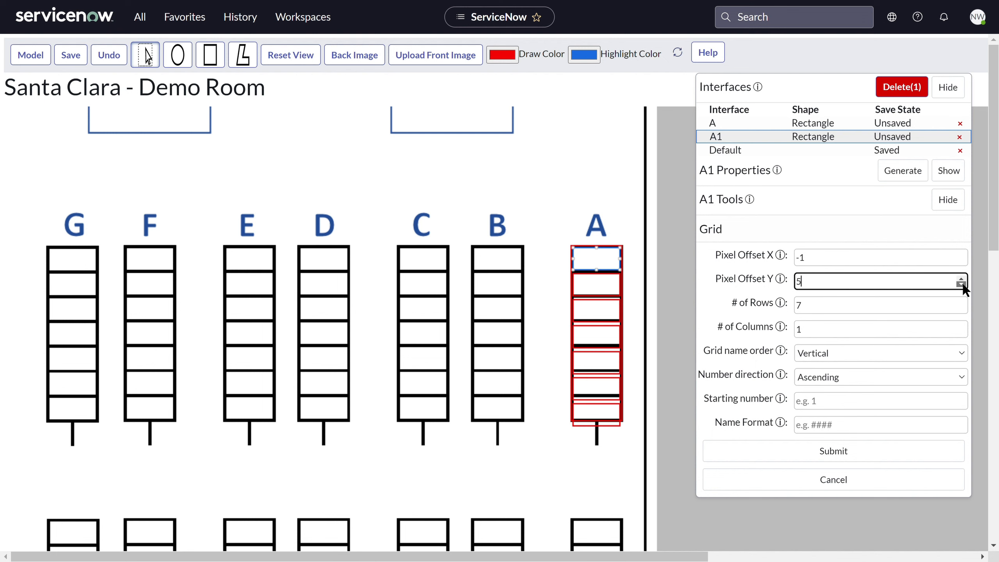
{"action": "left_click", "coordinate": [961, 279]}
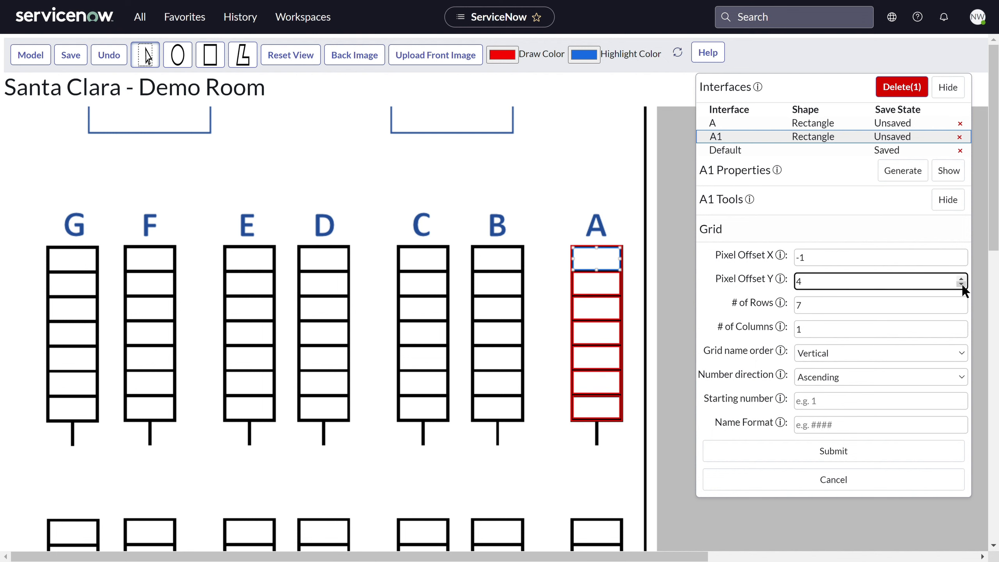
- Set the grid's starting number to 1 and its name format to A#, and generate the row A spaces
{"action": "left_click", "coordinate": [857, 409]}
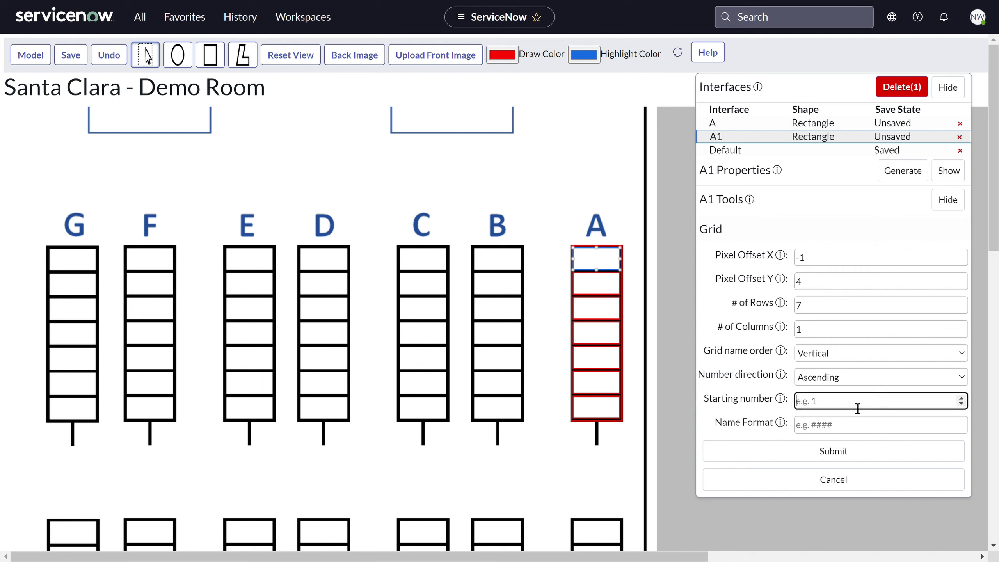
{"action": "type", "text": "1"}
{"action": "left_click", "coordinate": [835, 429]}
{"action": "type", "text": "A#"}
{"action": "left_click", "coordinate": [838, 447]}
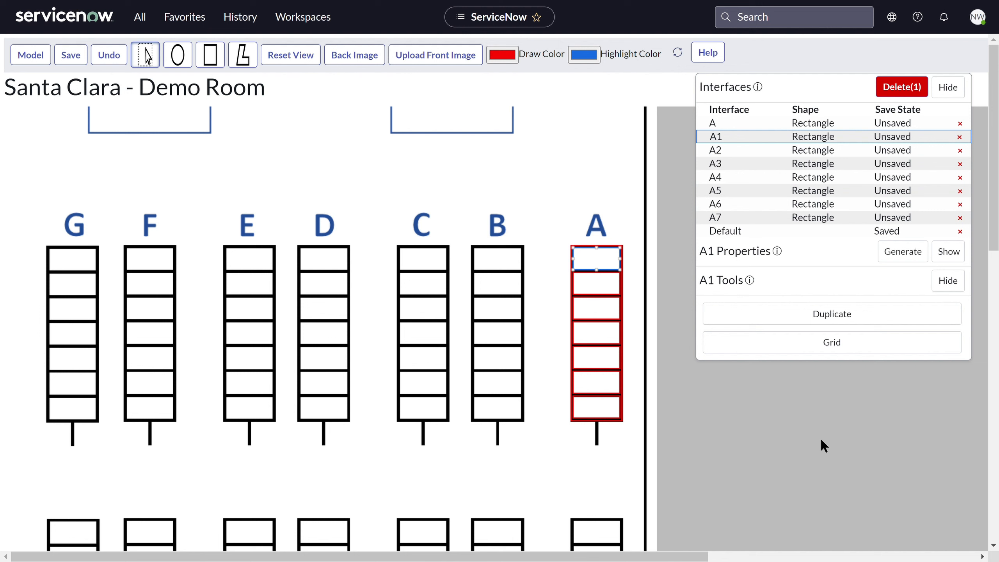
- Check the names of the remaining spaces in row A one by one down to A7, and save the interfaces
{"action": "left_click", "coordinate": [595, 286]}
{"action": "left_click", "coordinate": [610, 320]}
{"action": "left_click", "coordinate": [610, 334]}
{"action": "left_click", "coordinate": [609, 358]}
{"action": "left_click", "coordinate": [608, 382]}
{"action": "left_click", "coordinate": [607, 407]}
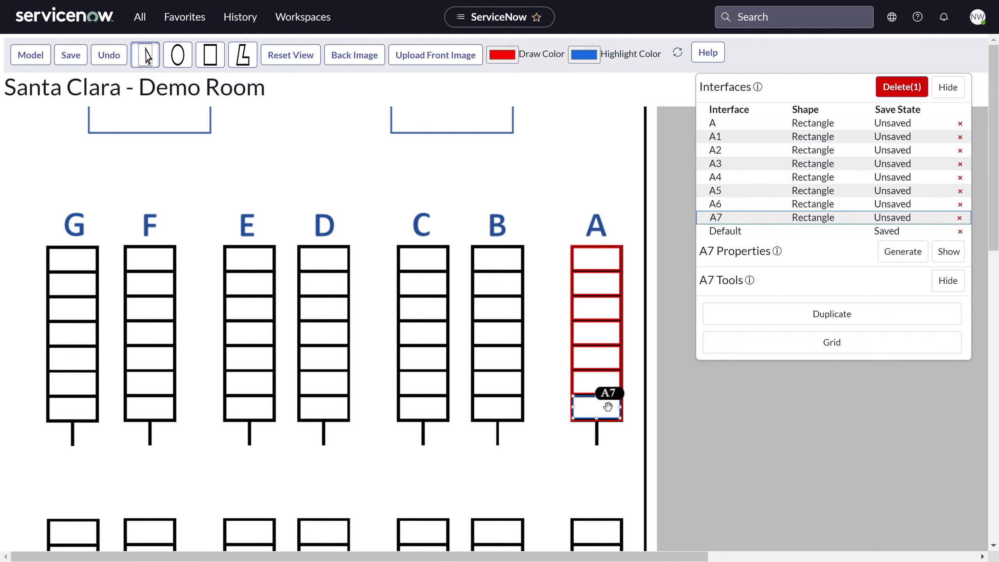
{"action": "left_click", "coordinate": [75, 57]}
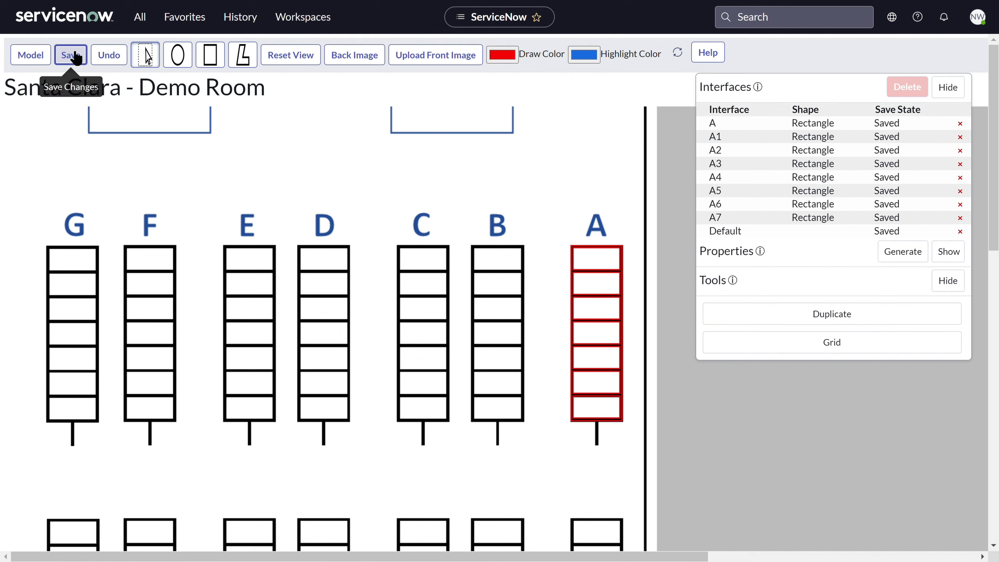
- Draw a row interface named B around the whole block of spaces under label B
{"action": "left_click", "coordinate": [210, 54]}
{"action": "left_click_drag", "start_coordinate": [472, 246], "coordinate": [523, 420]}
{"action": "key", "text": "BackSpace"}
{"action": "key", "text": "BackSpace"}
{"action": "type", "text": "B"}
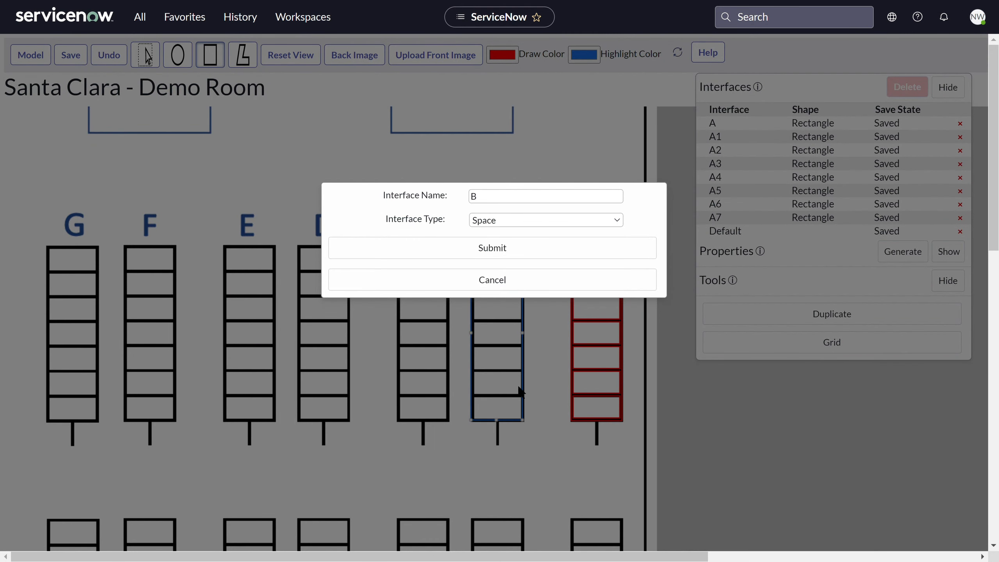
{"action": "left_click", "coordinate": [500, 352]}
{"action": "left_click", "coordinate": [492, 248]}
- Draw a rectangle interface named B1 around the uppermost cell of row B
{"action": "left_click", "coordinate": [210, 54]}
{"action": "left_click_drag", "start_coordinate": [471, 247], "coordinate": [521, 271]}
{"action": "left_click", "coordinate": [503, 201]}
{"action": "type", "text": "1"}
{"action": "left_click", "coordinate": [523, 253]}
- Generate a grid from B1 with 7 rows, pixel offset Y 4 and name format B#
{"action": "left_click", "coordinate": [766, 376]}
{"action": "left_click", "coordinate": [785, 348]}
{"action": "key", "text": "BackSpace"}
{"action": "type", "text": "7"}
{"action": "left_click_drag", "start_coordinate": [797, 479], "coordinate": [787, 479]}
{"action": "type", "text": "B"}
{"action": "left_click", "coordinate": [818, 326]}
{"action": "left_click", "coordinate": [950, 320]}
{"action": "left_click", "coordinate": [950, 320]}
{"action": "left_click", "coordinate": [950, 321]}
{"action": "left_click", "coordinate": [949, 321]}
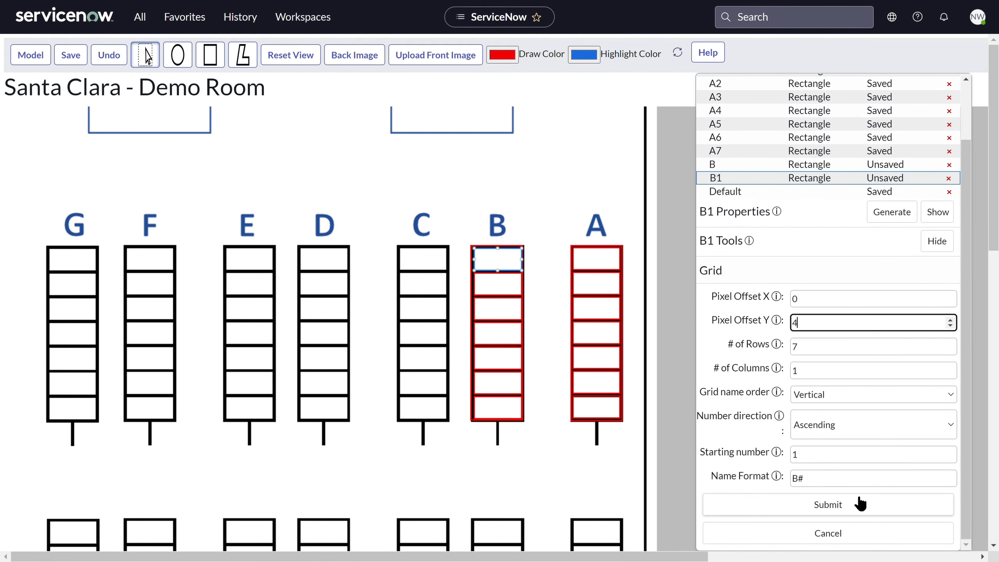
{"action": "left_click", "coordinate": [858, 502]}
- Draw a row interface named C around the whole block of spaces under label C
{"action": "left_click", "coordinate": [210, 55]}
{"action": "left_click_drag", "start_coordinate": [398, 247], "coordinate": [447, 421]}
{"action": "key", "text": "BackSpace"}
{"action": "type", "text": "C"}
{"action": "left_click", "coordinate": [506, 347]}
{"action": "left_click", "coordinate": [531, 252]}
{"action": "left_click", "coordinate": [553, 274]}
- Draw a rectangle interface named C1 with type Space around the uppermost cell of row C
{"action": "left_click_drag", "start_coordinate": [400, 248], "coordinate": [446, 271]}
{"action": "left_click", "coordinate": [500, 197]}
{"action": "type", "text": "1"}
{"action": "left_click", "coordinate": [497, 223]}
{"action": "left_click", "coordinate": [507, 360]}
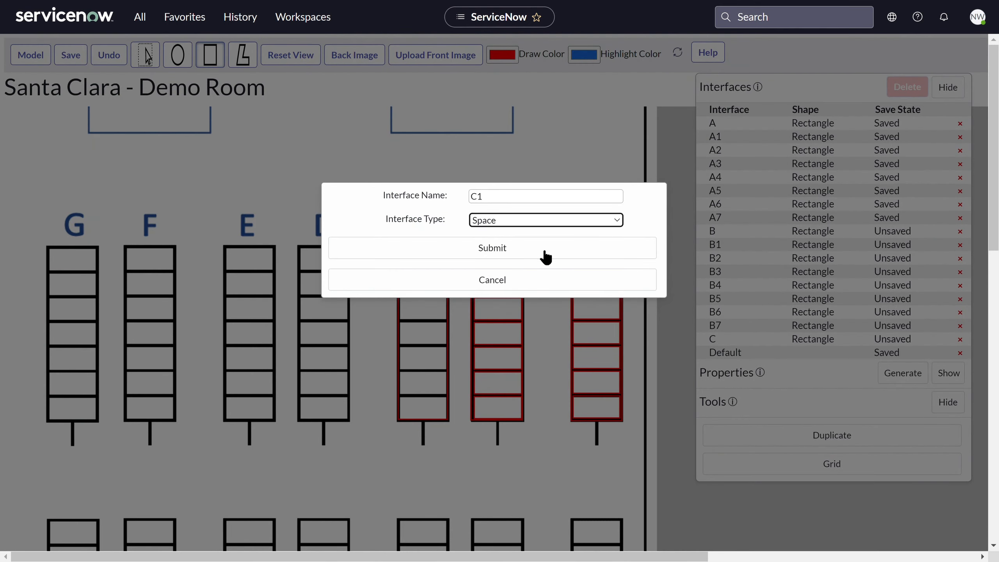
{"action": "left_click", "coordinate": [543, 251]}
- Generate a grid from C1 with 7 rows and pixel offset Y 4
{"action": "left_click", "coordinate": [810, 467]}
{"action": "double_click", "coordinate": [793, 324]}
{"action": "type", "text": "4"}
{"action": "double_click", "coordinate": [799, 349]}
{"action": "type", "text": "7"}
{"action": "left_click", "coordinate": [844, 505]}
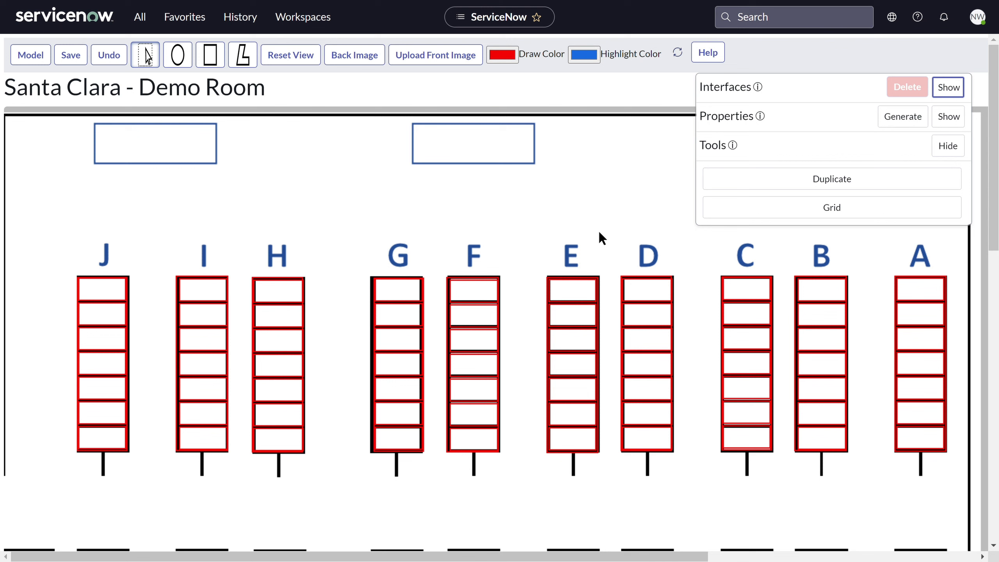
- Select all interfaces of rows A through J, duplicate them, and align the copies over rows K through T below
{"action": "scroll", "coordinate": [600, 226], "scroll_direction": "down", "scroll_amount": 2}
{"action": "left_click_drag", "start_coordinate": [48, 182], "coordinate": [943, 393]}
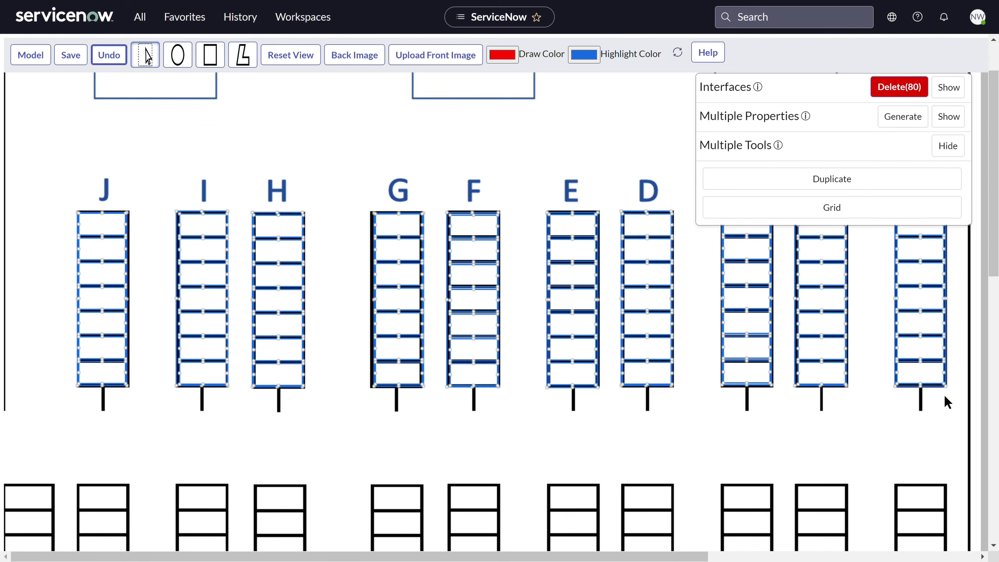
{"action": "scroll", "coordinate": [876, 410], "scroll_direction": "down", "scroll_amount": 5}
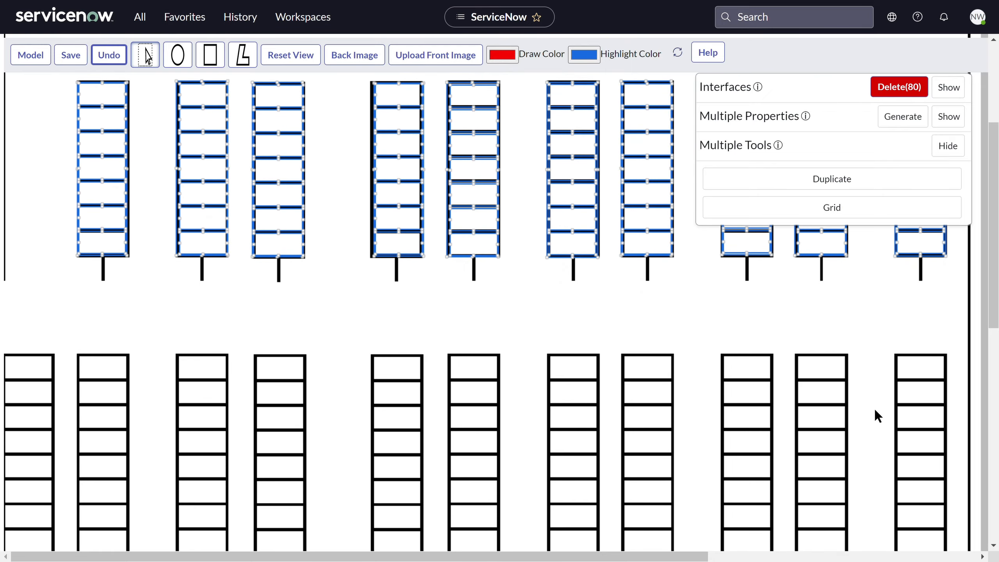
{"action": "scroll", "coordinate": [875, 411], "scroll_direction": "down", "scroll_amount": 1}
{"action": "left_click", "coordinate": [785, 184]}
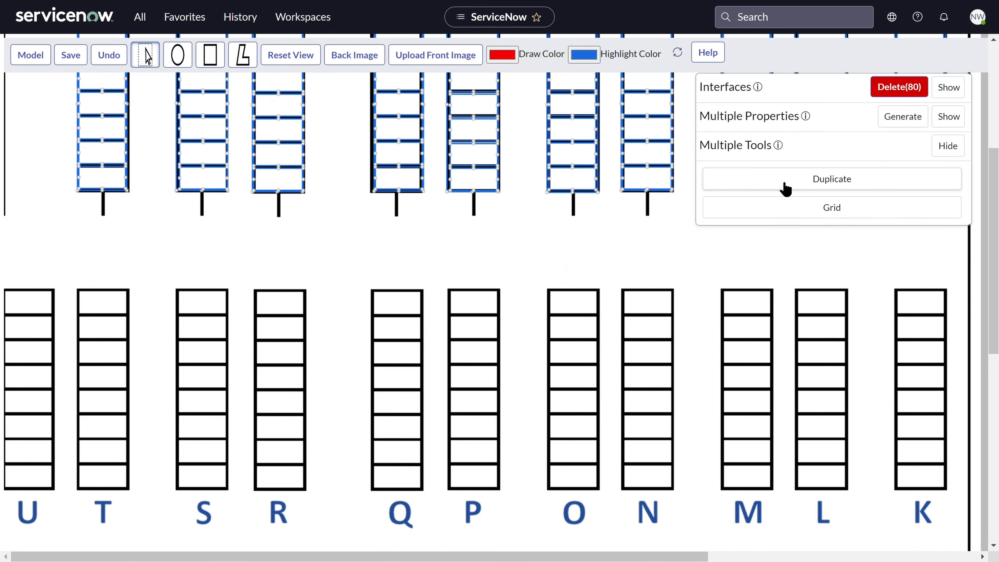
{"action": "left_click_drag", "start_coordinate": [307, 201], "coordinate": [296, 463]}
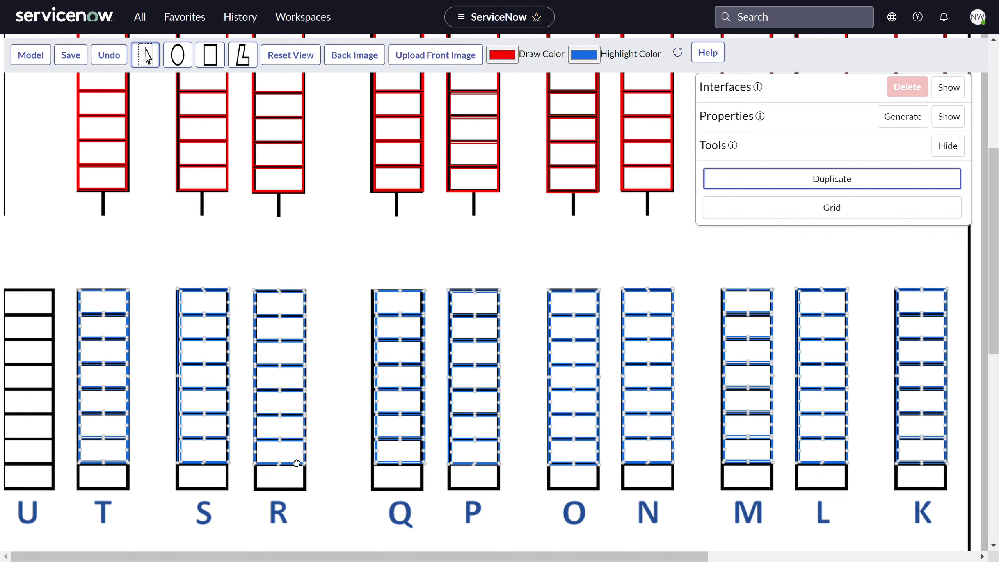
{"action": "left_click_drag", "start_coordinate": [296, 464], "coordinate": [296, 463]}
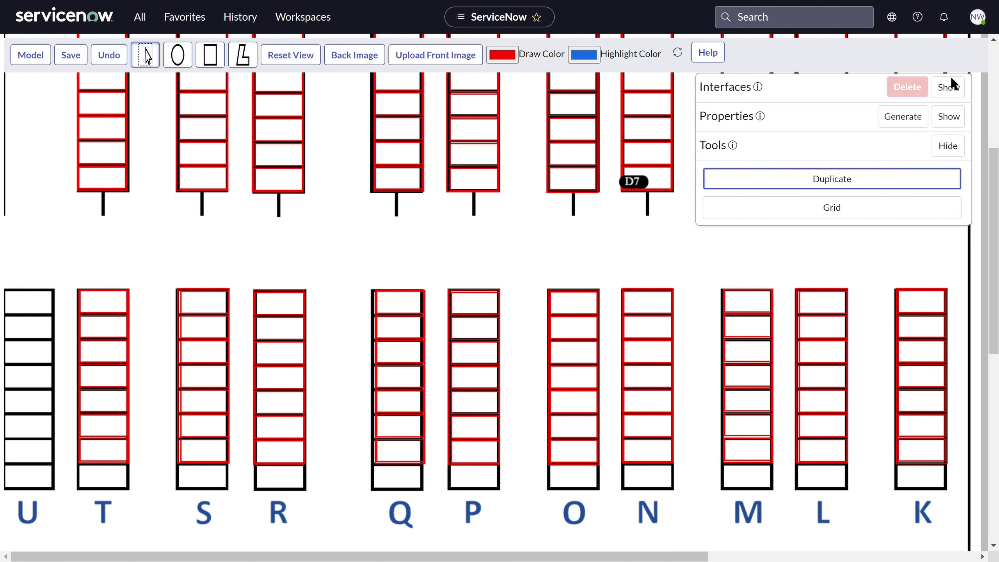
- Rename the duplicated row interface A (1) as K
{"action": "left_click", "coordinate": [948, 87]}
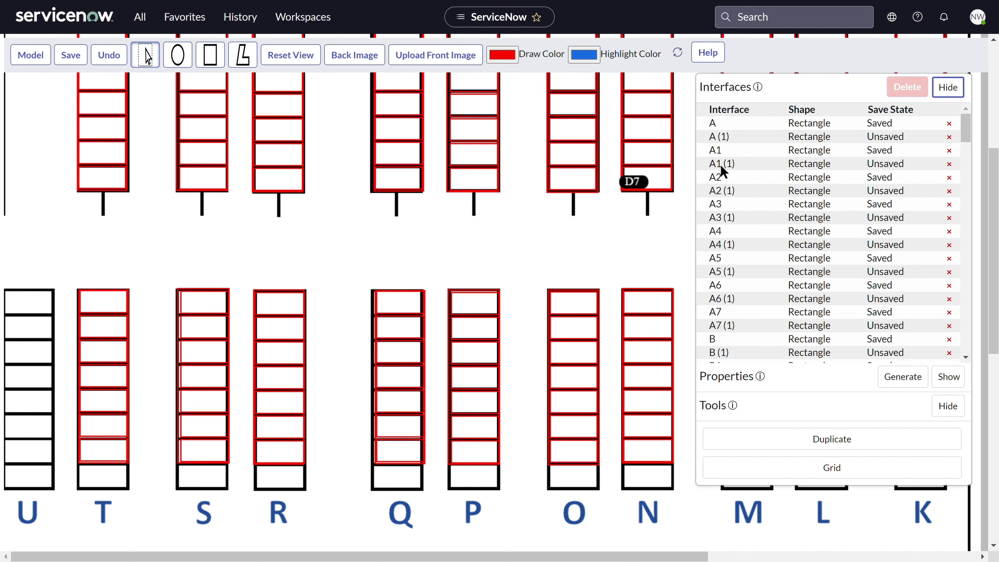
{"action": "left_click", "coordinate": [729, 135]}
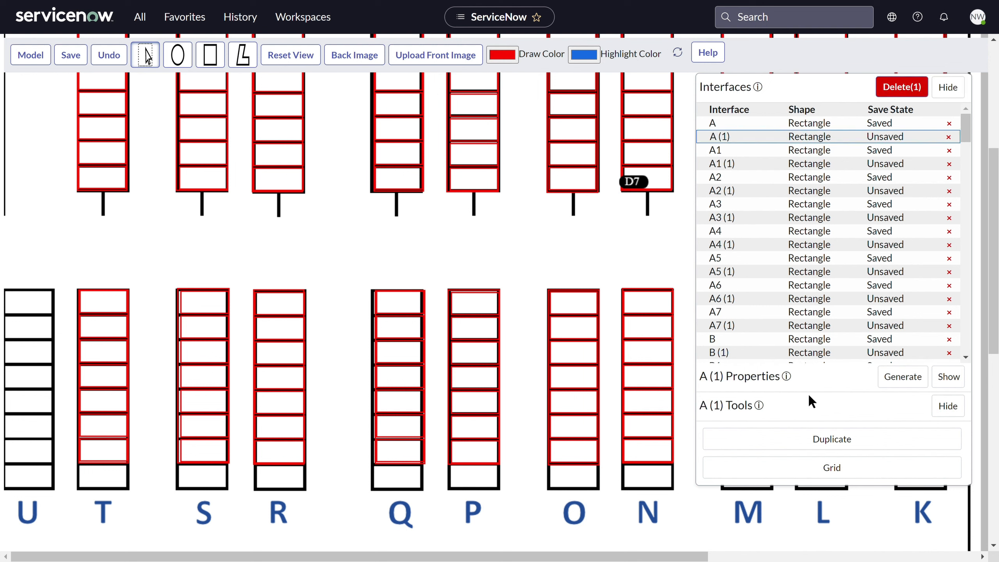
{"action": "left_click", "coordinate": [959, 379]}
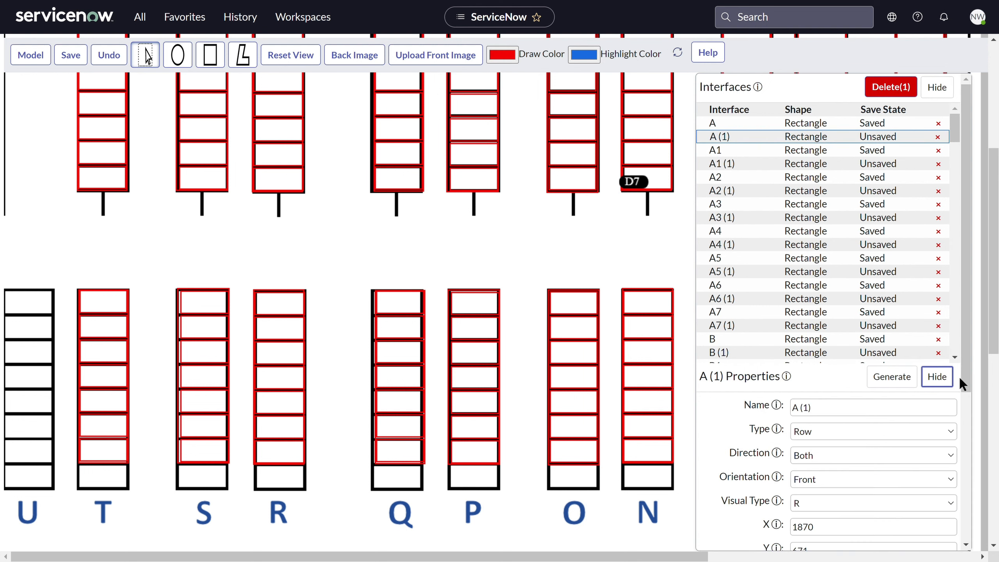
{"action": "left_click_drag", "start_coordinate": [832, 418], "coordinate": [784, 410]}
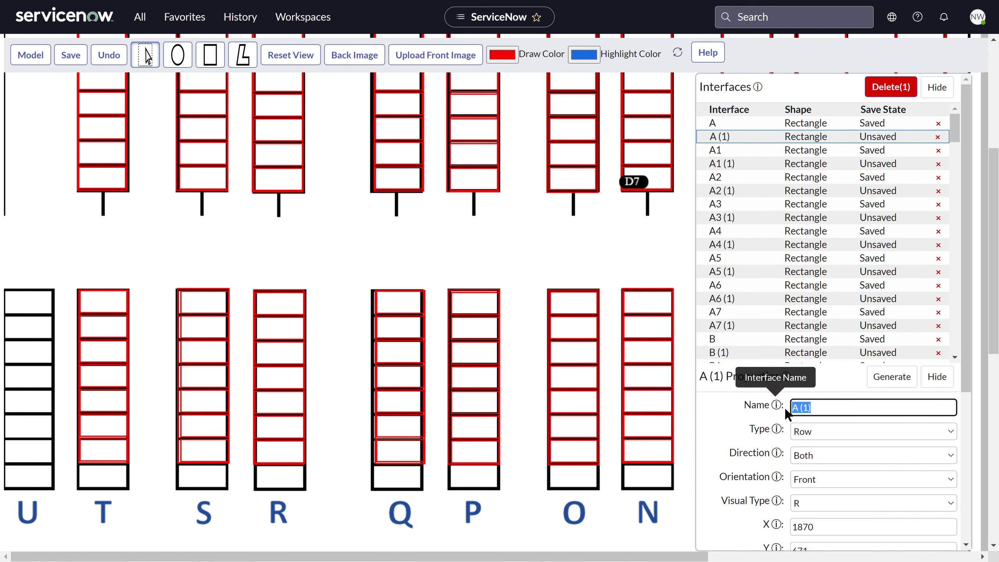
{"action": "type", "text": "K"}
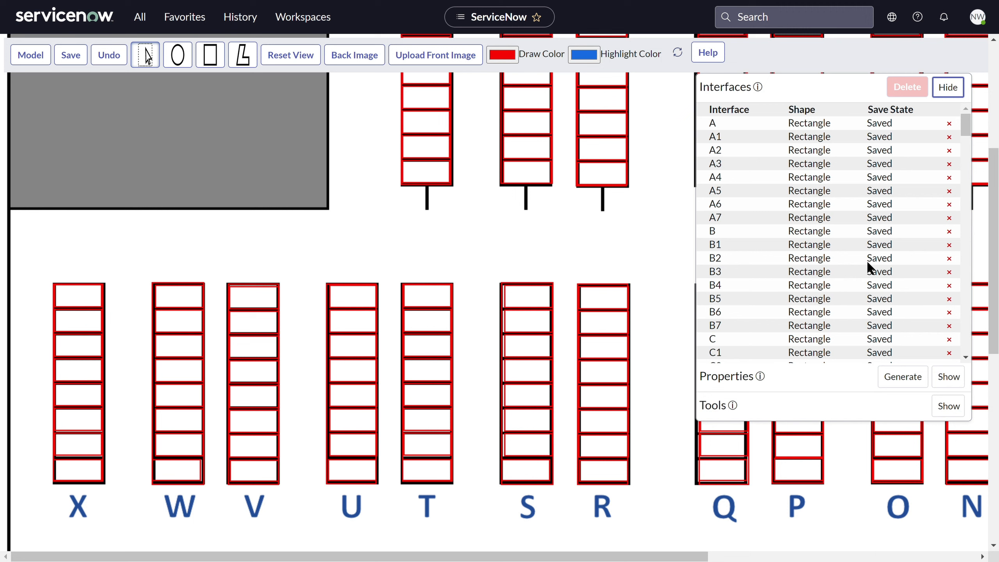
{"action": "scroll", "coordinate": [867, 260], "scroll_direction": "down", "scroll_amount": 5}
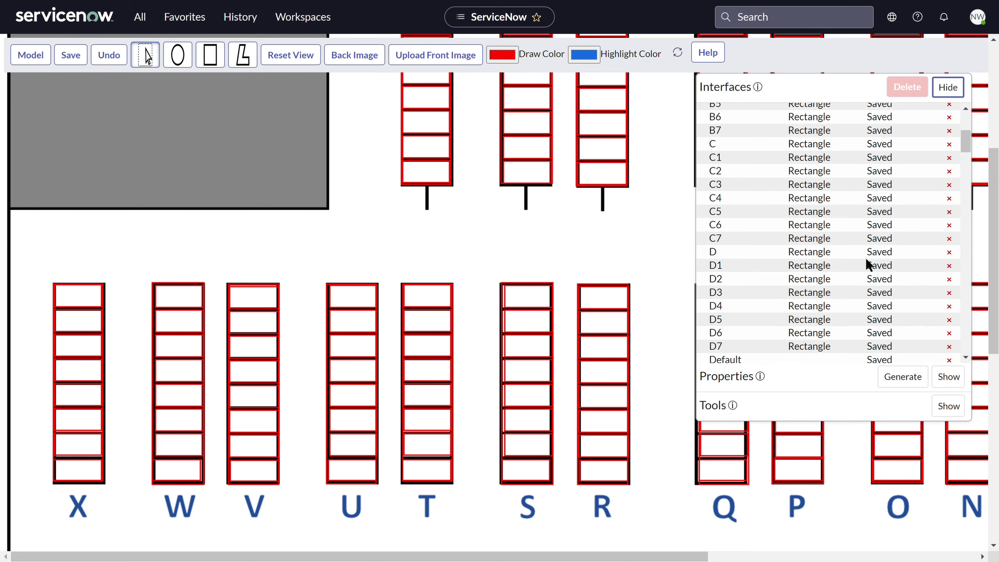
{"action": "scroll", "coordinate": [867, 261], "scroll_direction": "down", "scroll_amount": 7}
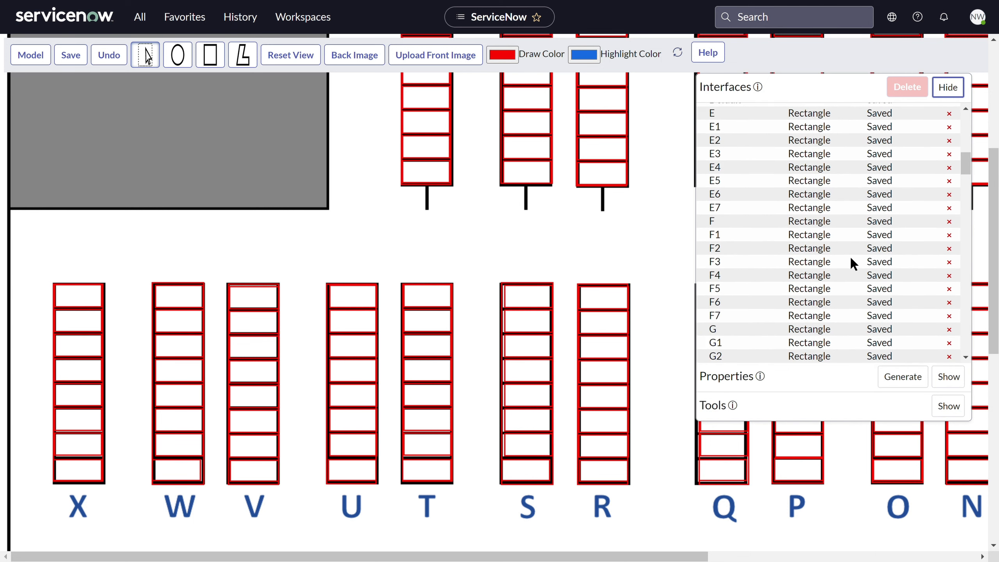
{"action": "left_click_drag", "start_coordinate": [608, 248], "coordinate": [328, 368]}
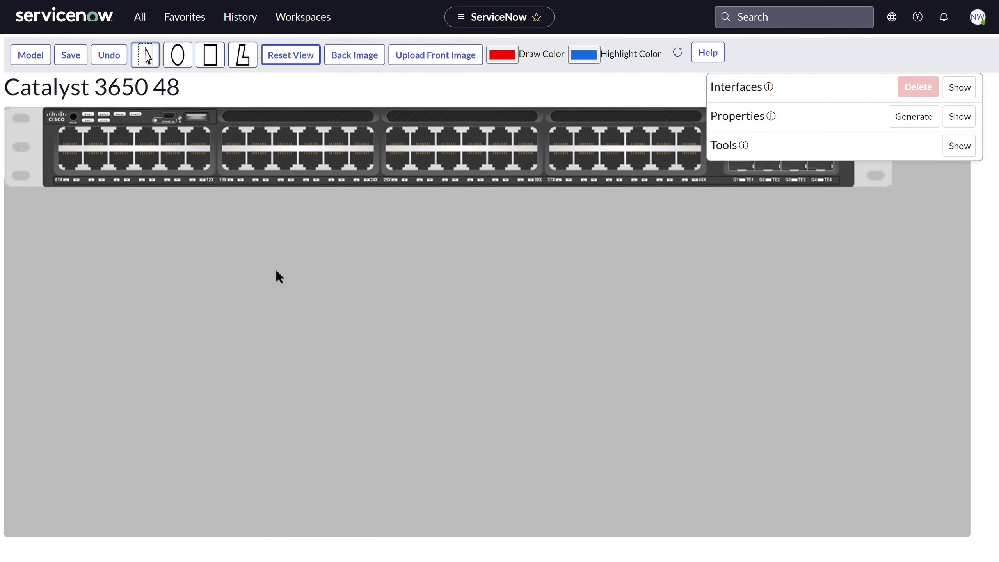
{"action": "left_click_drag", "start_coordinate": [277, 272], "coordinate": [292, 325]}
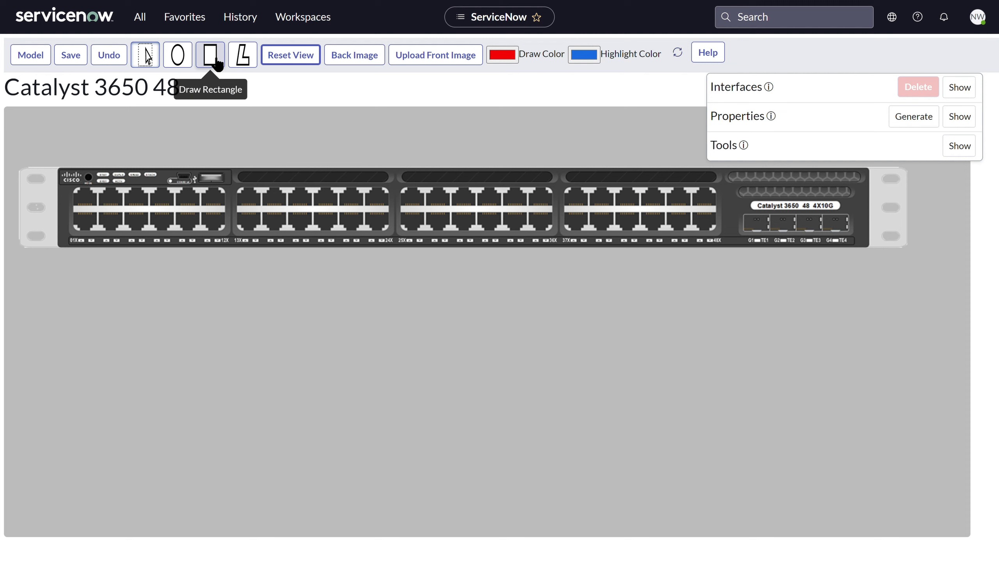
- Draw a rectangle interface named 01X with type RJ45 around the first upper port of the Catalyst 3650 48 front image
{"action": "left_click", "coordinate": [217, 61]}
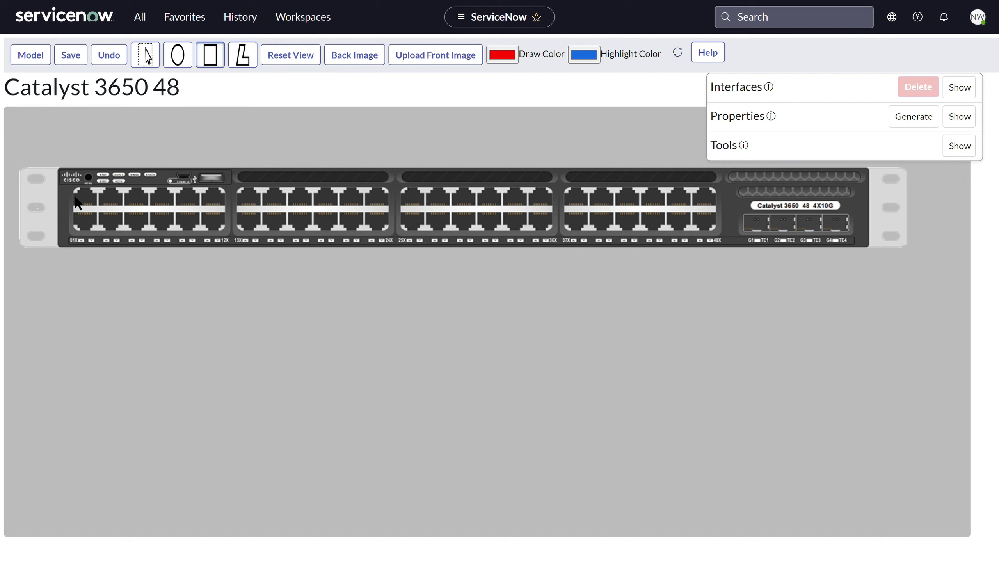
{"action": "left_click_drag", "start_coordinate": [75, 188], "coordinate": [97, 207]}
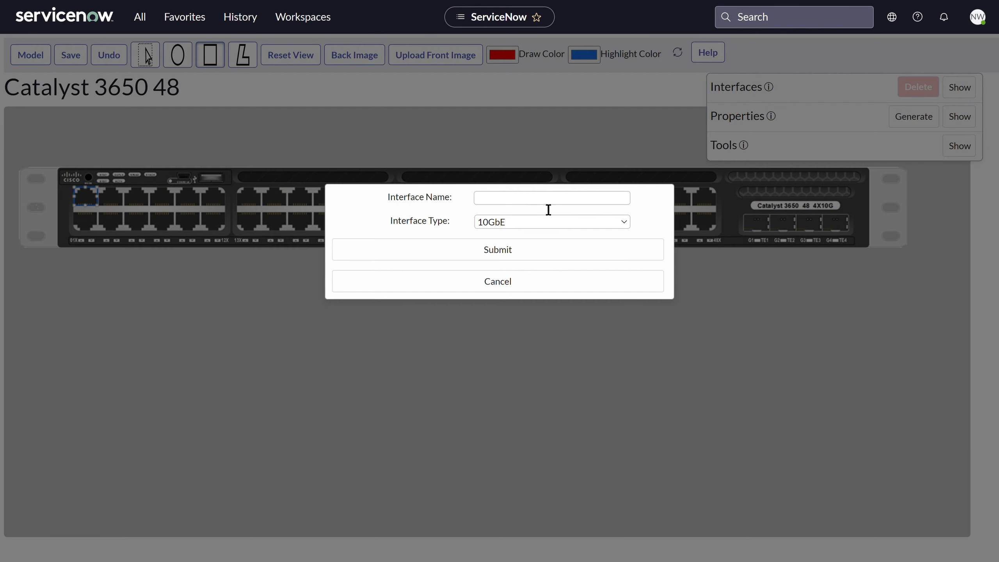
{"action": "left_click", "coordinate": [542, 207]}
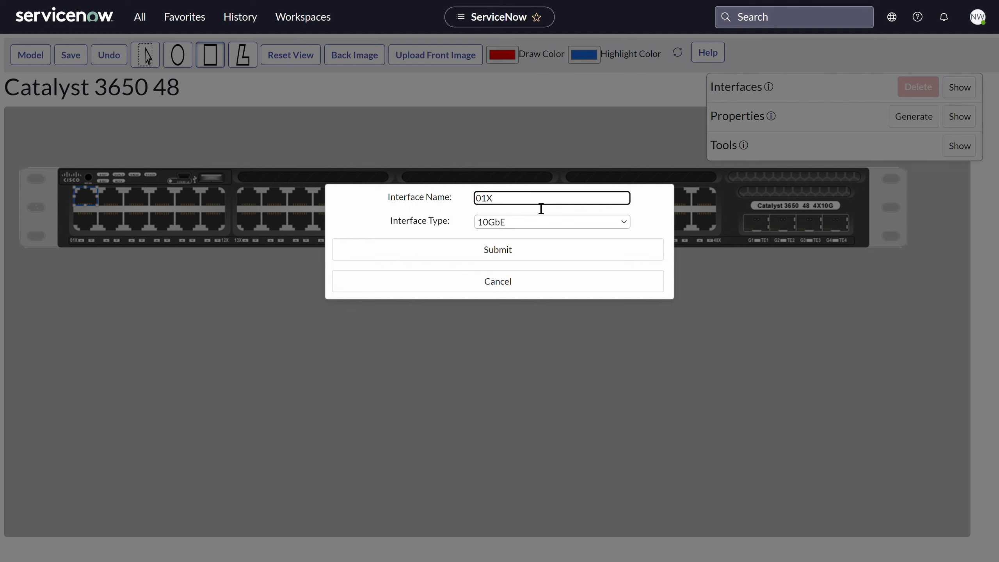
{"action": "left_click", "coordinate": [531, 225]}
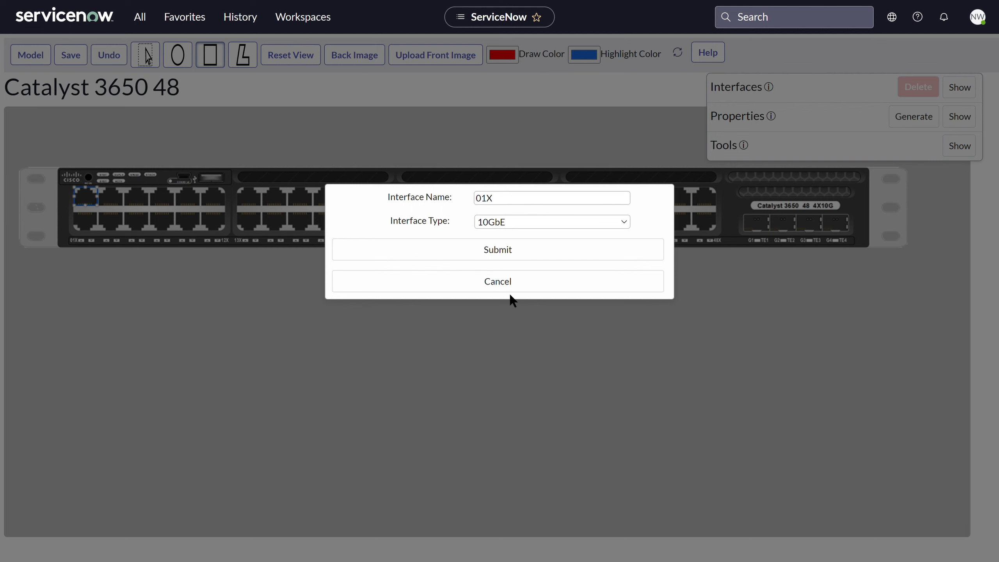
{"action": "left_click", "coordinate": [504, 252]}
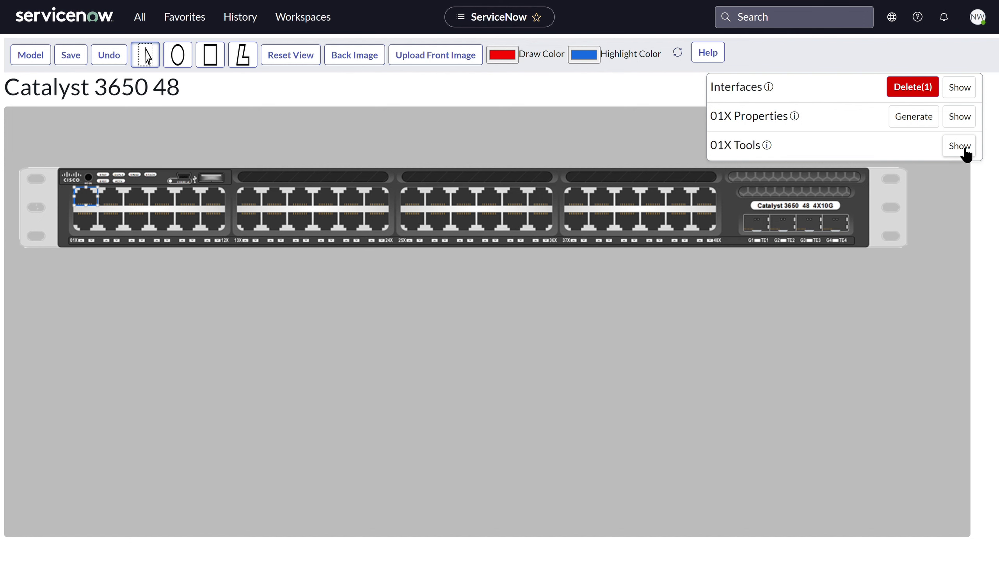
- Set the orientation of interface 01X to Front only
{"action": "left_click", "coordinate": [959, 118]}
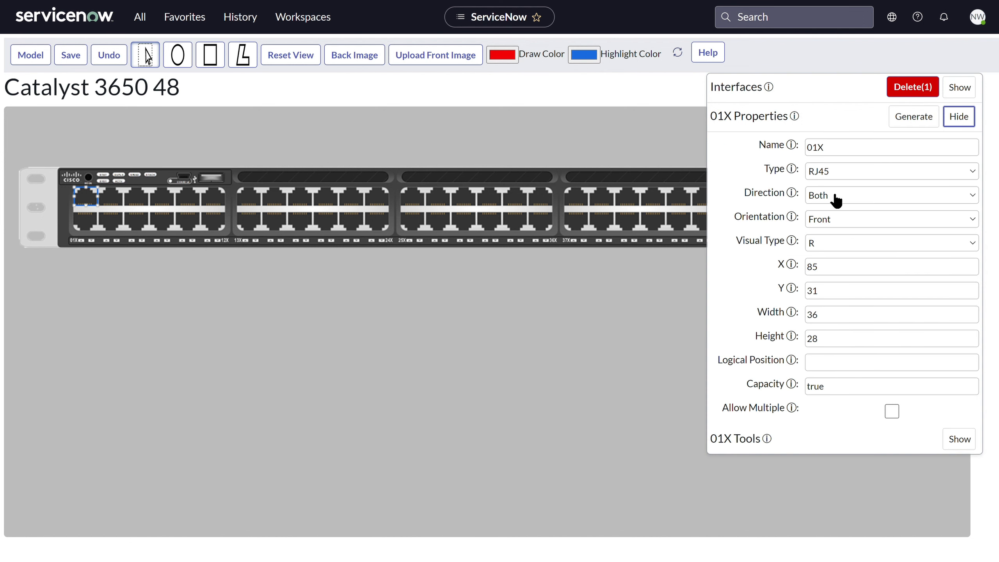
{"action": "left_click", "coordinate": [851, 223]}
{"action": "left_click", "coordinate": [843, 242]}
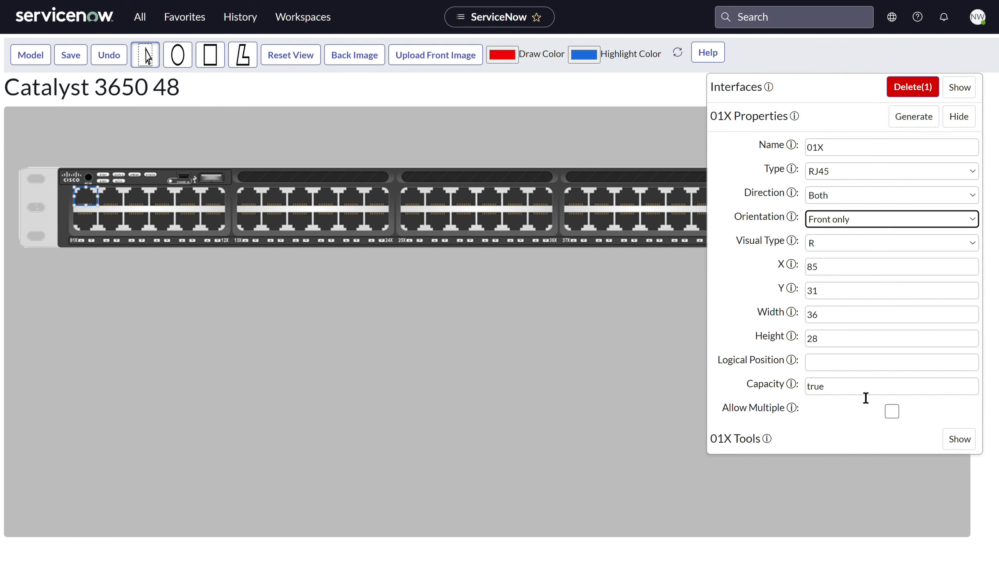
- Set up a grid from 01X with Vertical name order, 2 rows and 24 columns
{"action": "left_click", "coordinate": [959, 440]}
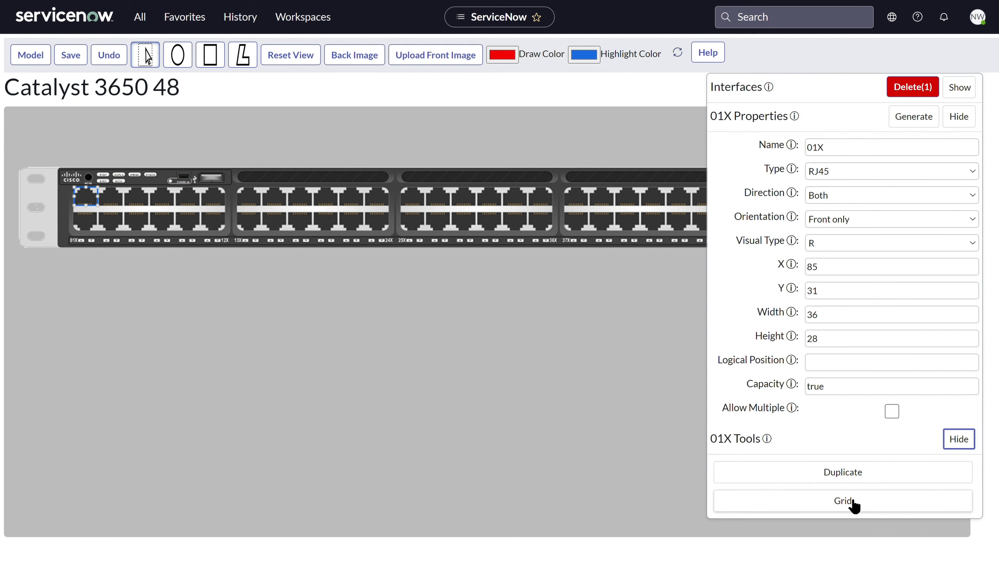
{"action": "left_click", "coordinate": [854, 505]}
{"action": "scroll", "coordinate": [854, 472], "scroll_direction": "down", "scroll_amount": 5}
{"action": "left_click", "coordinate": [871, 413]}
{"action": "left_click", "coordinate": [851, 438]}
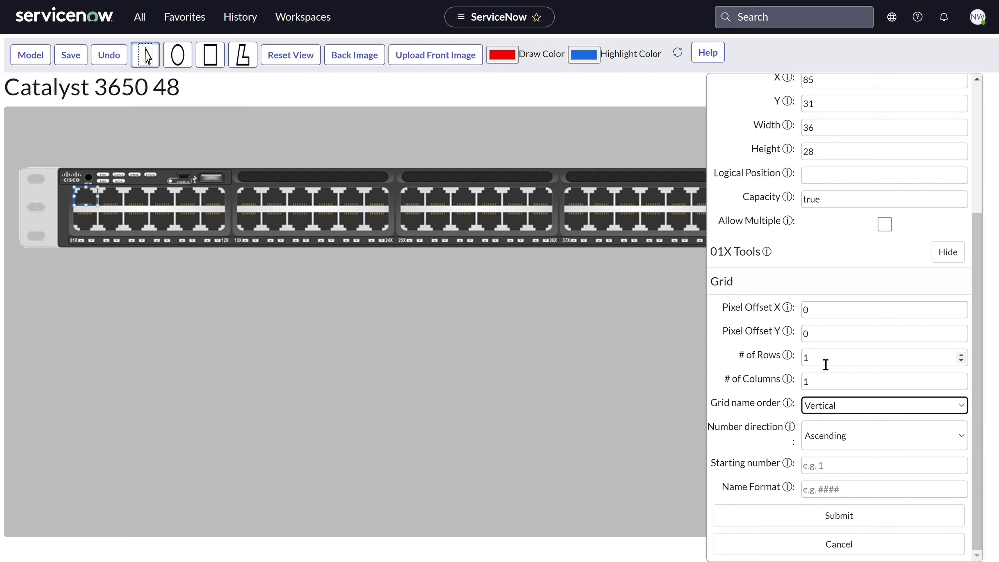
{"action": "mouse_move", "coordinate": [595, 299]}
{"action": "left_mouse_down"}
{"action": "mouse_move", "coordinate": [538, 299]}
{"action": "mouse_move", "coordinate": [577, 297]}
{"action": "left_mouse_up"}
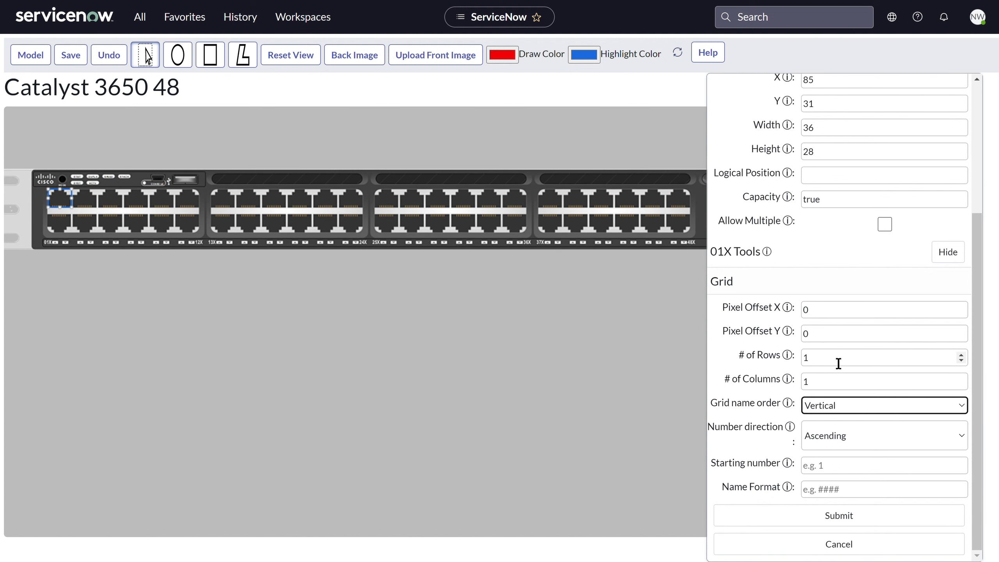
{"action": "left_click", "coordinate": [838, 358]}
{"action": "left_click", "coordinate": [961, 354]}
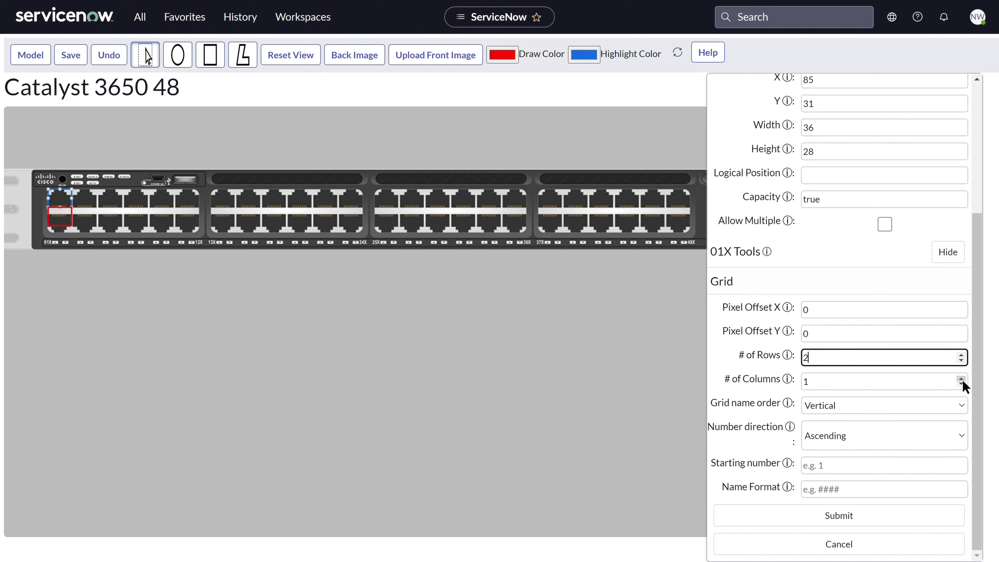
{"action": "key", "text": "Tab"}
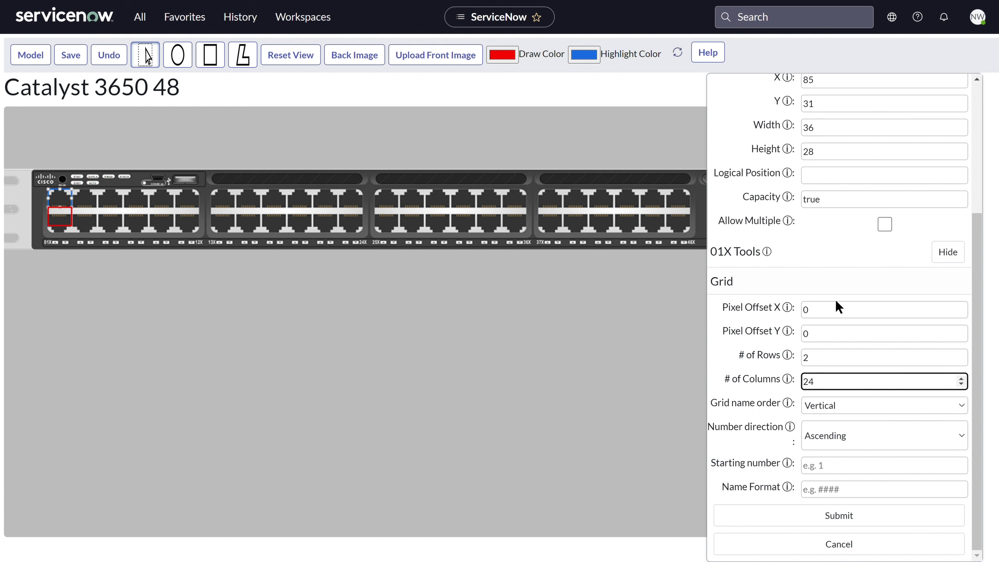
- Give the grid pixel offset X 3, pixel offset Y 10, starting number 1 and name format ##X, and generate it
{"action": "left_click", "coordinate": [844, 308]}
{"action": "left_click", "coordinate": [960, 307]}
{"action": "left_click", "coordinate": [961, 307]}
{"action": "left_click", "coordinate": [960, 307]}
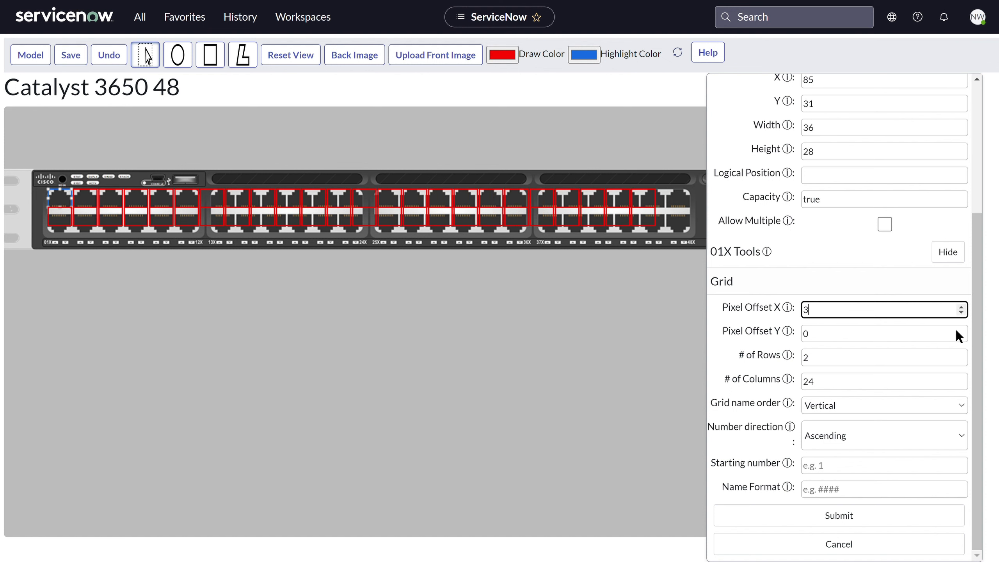
{"action": "left_click", "coordinate": [960, 331]}
{"action": "type", "text": "0"}
{"action": "left_click", "coordinate": [854, 471]}
{"action": "type", "text": "1"}
{"action": "left_click", "coordinate": [837, 497]}
{"action": "type", "text": "##X"}
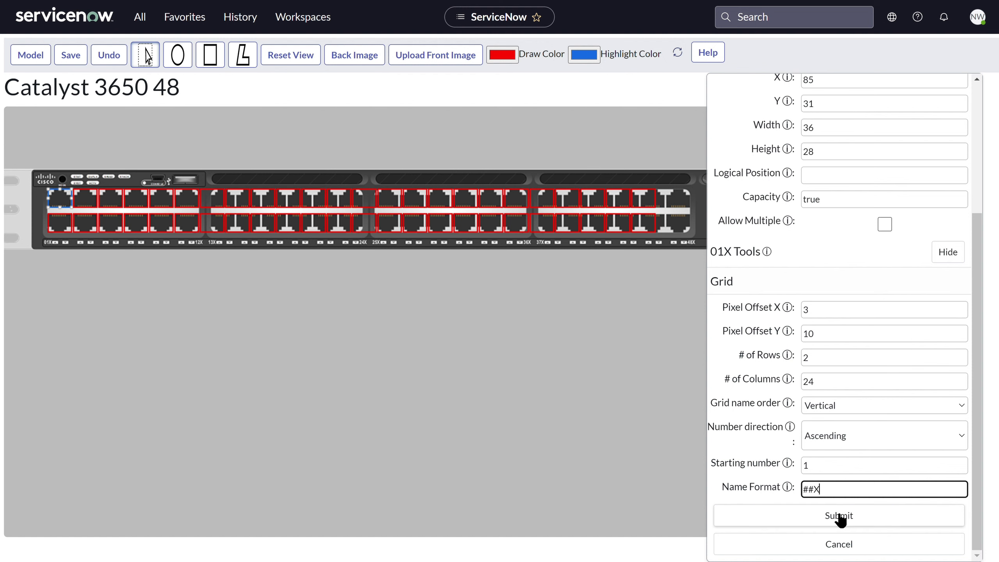
{"action": "left_click", "coordinate": [841, 518]}
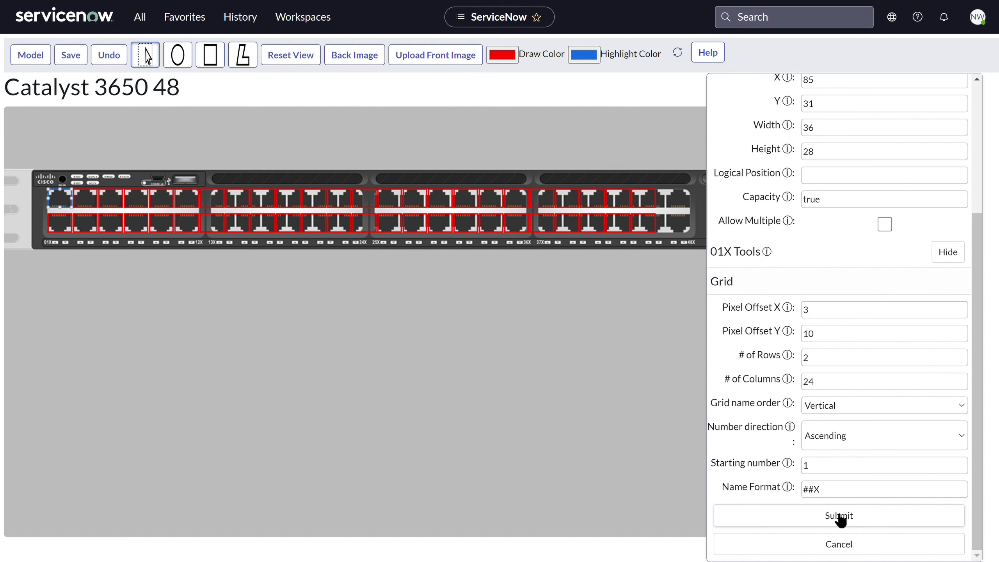
- Shift the interfaces over the second, third and fourth port blocks so that they line up with their ports
{"action": "left_click_drag", "start_coordinate": [214, 167], "coordinate": [634, 259]}
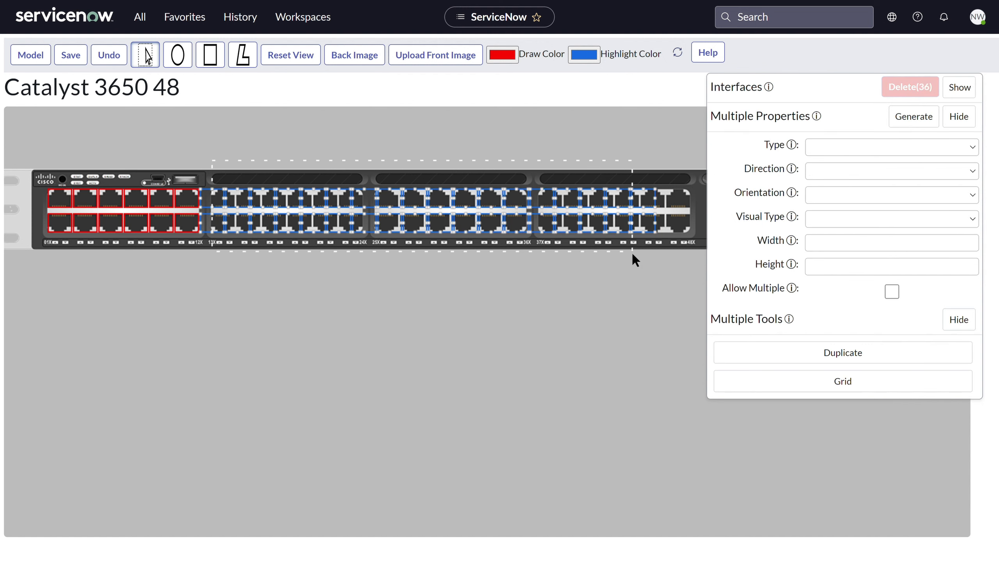
{"action": "left_click_drag", "start_coordinate": [367, 170], "coordinate": [694, 257]}
{"action": "left_click_drag", "start_coordinate": [386, 234], "coordinate": [397, 235]}
{"action": "left_click_drag", "start_coordinate": [527, 183], "coordinate": [666, 248]}
{"action": "left_click_drag", "start_coordinate": [577, 232], "coordinate": [591, 234]}
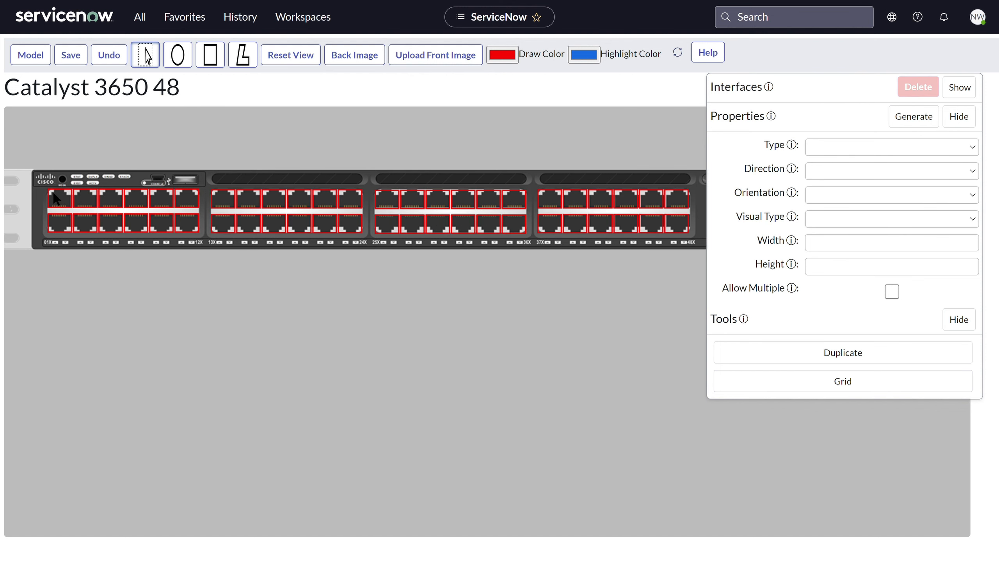
- Draw a rectangle interface named 01G with type 10GbE around the first uplink port, G1, and rename it G01
{"action": "left_click_drag", "start_coordinate": [465, 283], "coordinate": [180, 270]}
{"action": "left_click", "coordinate": [210, 55]}
{"action": "left_click_drag", "start_coordinate": [454, 220], "coordinate": [456, 221]}
{"action": "left_click_drag", "start_coordinate": [512, 202], "coordinate": [458, 196]}
{"action": "type", "text": "01G"}
{"action": "left_click", "coordinate": [492, 249]}
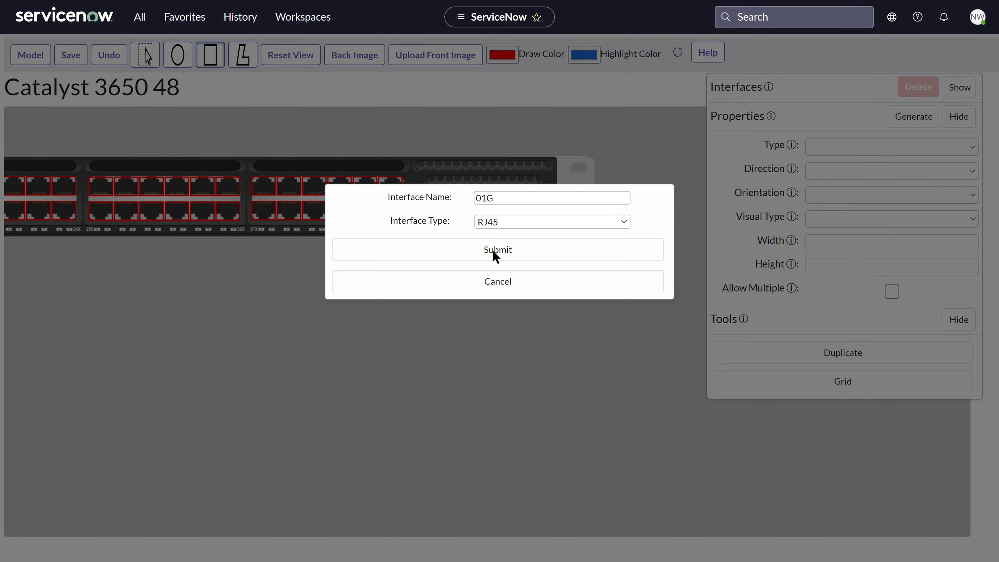
{"action": "left_click_drag", "start_coordinate": [825, 148], "coordinate": [807, 149]}
{"action": "type", "text": "G01"}
- Set up a grid from G01 with 4 columns and pixel offset X 3
{"action": "left_click", "coordinate": [817, 504]}
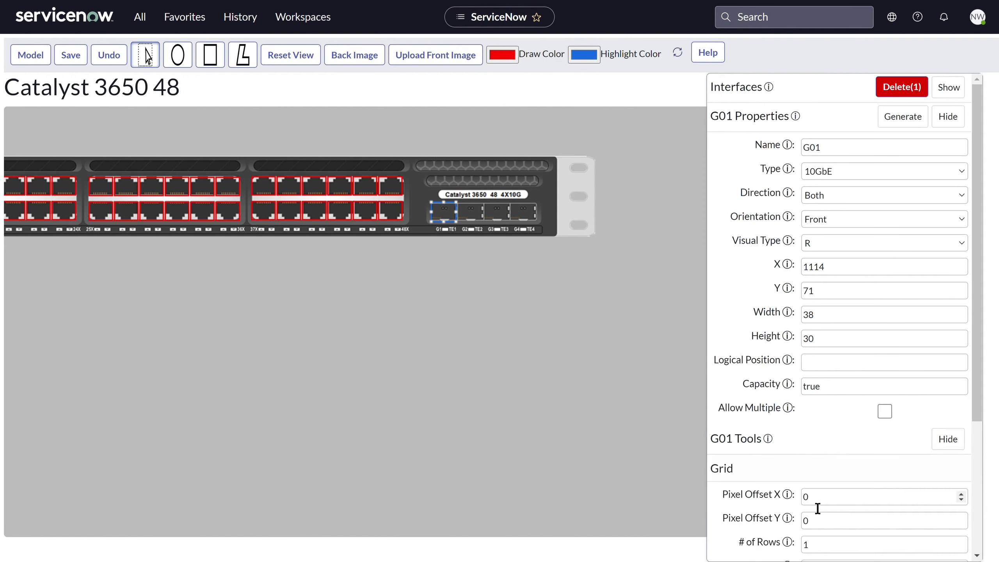
{"action": "scroll", "coordinate": [822, 449], "scroll_direction": "down", "scroll_amount": 3}
{"action": "left_click", "coordinate": [841, 443]}
{"action": "key", "text": "BackSpace"}
{"action": "type", "text": "4"}
{"action": "left_click", "coordinate": [852, 374]}
{"action": "left_click", "coordinate": [961, 363]}
{"action": "left_click", "coordinate": [961, 363]}
{"action": "left_click", "coordinate": [961, 363]}
- Change the uplink grid's name format to G## and generate the grid
{"action": "scroll", "coordinate": [836, 497], "scroll_direction": "down", "scroll_amount": 2}
{"action": "left_click", "coordinate": [835, 497]}
{"action": "key", "text": "BackSpace"}
{"action": "key", "text": "BackSpace"}
{"action": "key", "text": "BackSpace"}
{"action": "type", "text": "G##"}
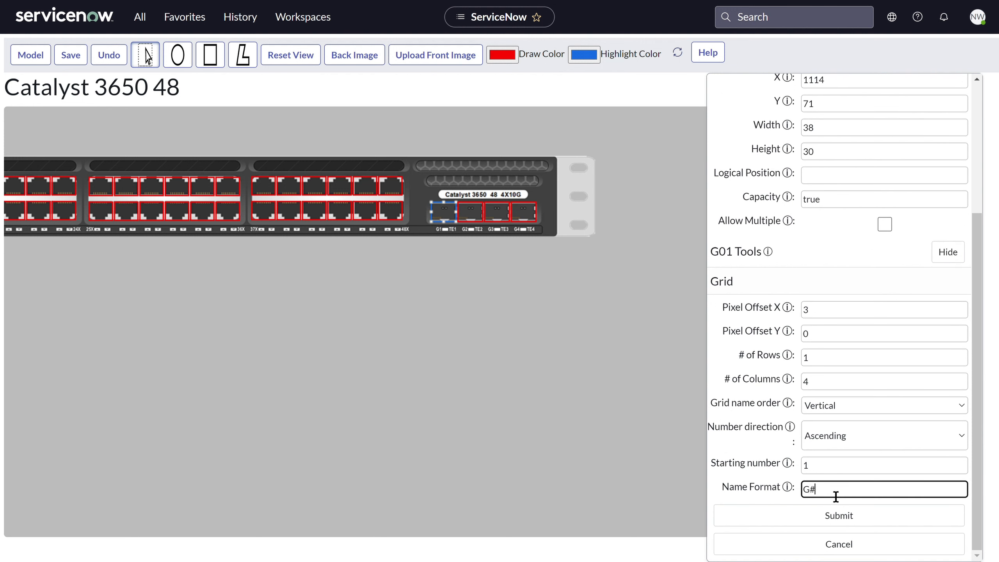
{"action": "left_click", "coordinate": [833, 514]}
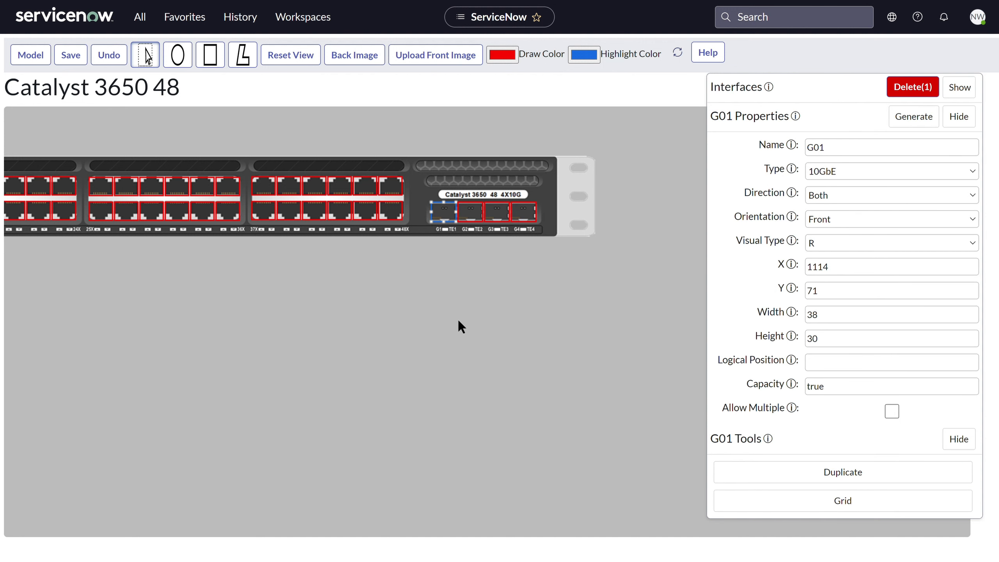
- Switch to the back image and draw a rectangle interface named MGMT around the upper network port
{"action": "left_click", "coordinate": [354, 55]}
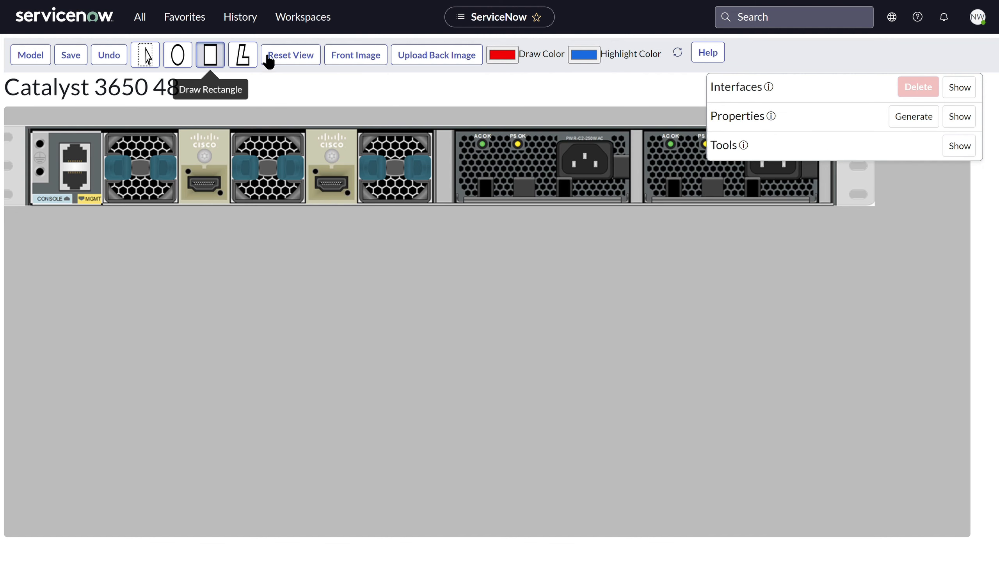
{"action": "left_click", "coordinate": [214, 63]}
{"action": "left_click_drag", "start_coordinate": [58, 142], "coordinate": [91, 170]}
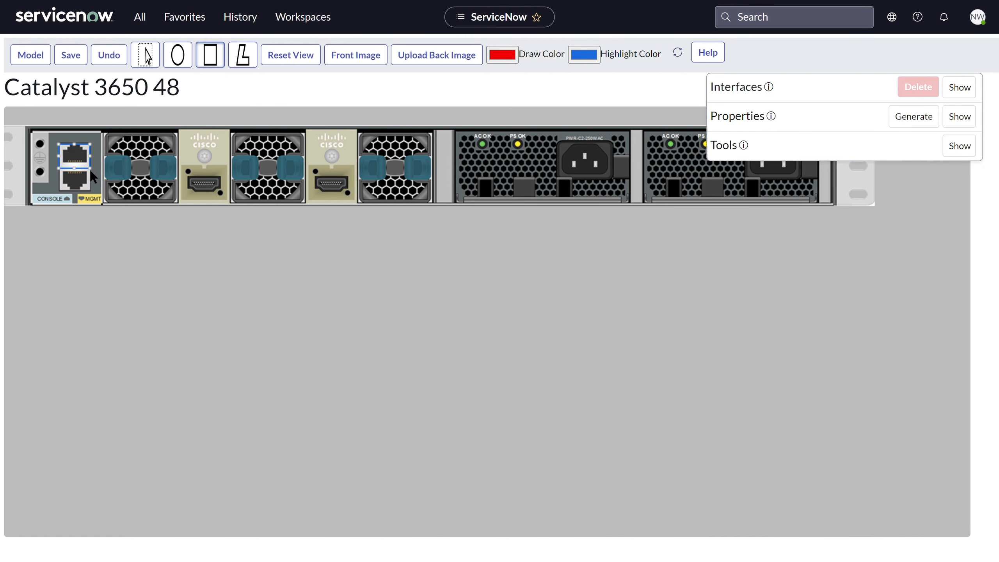
{"action": "double_click", "coordinate": [500, 201]}
{"action": "type", "text": "MGMT"}
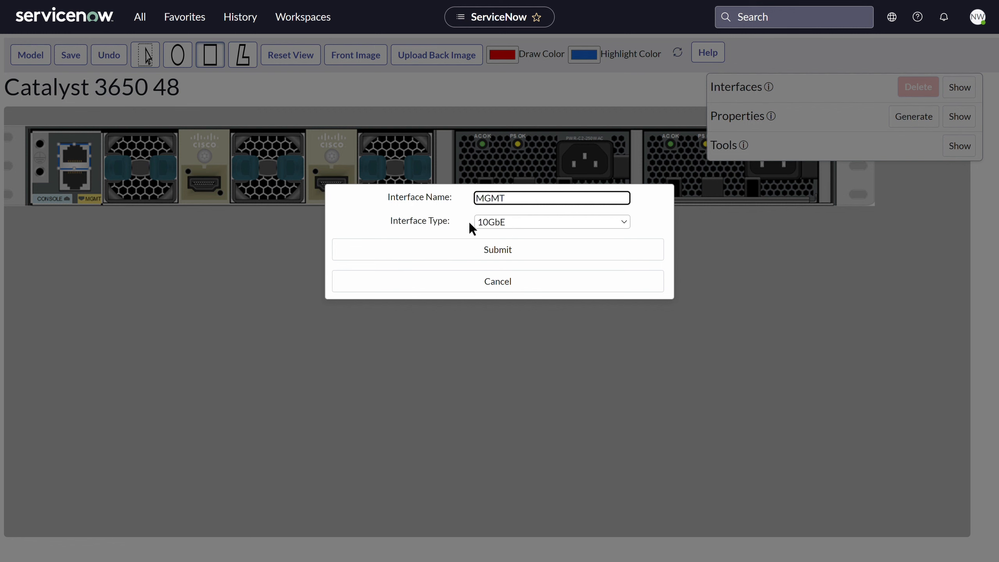
{"action": "left_click", "coordinate": [510, 250]}
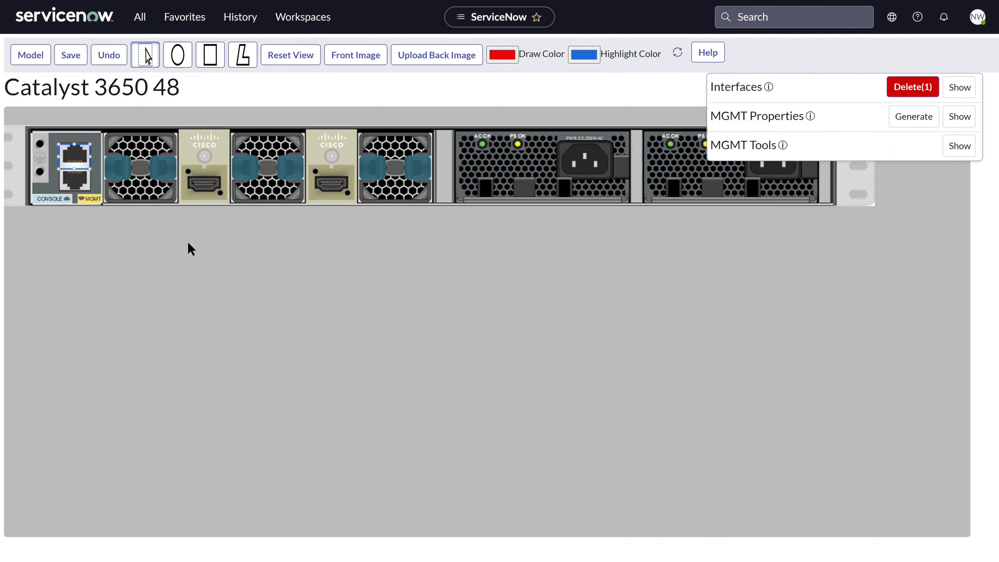
- Draw a rectangle interface named CONSOLE around the lower network port on the back image
{"action": "left_click", "coordinate": [210, 57]}
{"action": "left_click_drag", "start_coordinate": [60, 170], "coordinate": [98, 204]}
{"action": "left_click_drag", "start_coordinate": [516, 208], "coordinate": [464, 200]}
{"action": "type", "text": "CONSOLE"}
{"action": "left_click", "coordinate": [446, 249]}
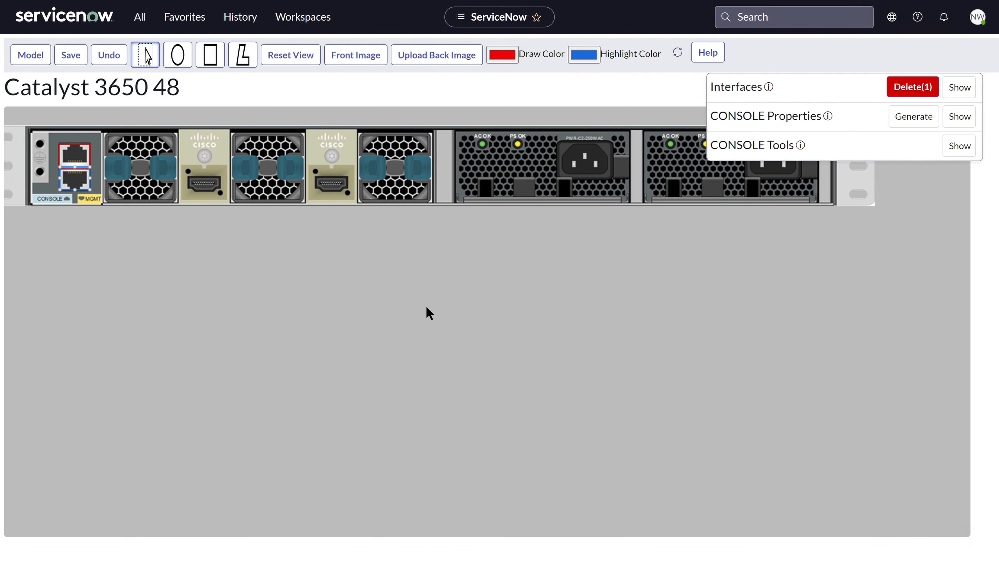
- Draw a rectangle interface named PS1 around the first power supply's inlet on the back image and choose its interface type
{"action": "left_click", "coordinate": [220, 54]}
{"action": "left_click_drag", "start_coordinate": [557, 139], "coordinate": [616, 186]}
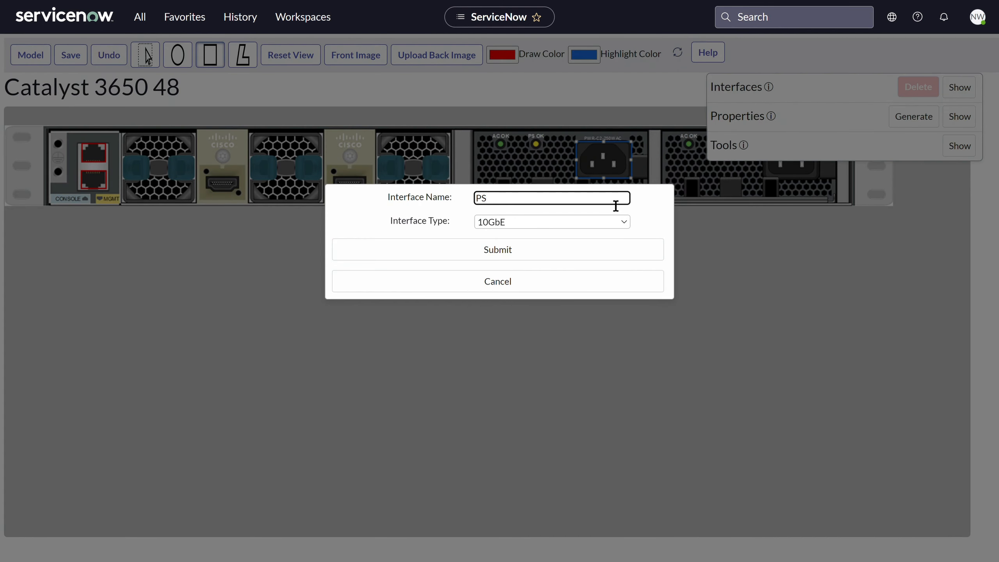
{"action": "left_click", "coordinate": [606, 223]}
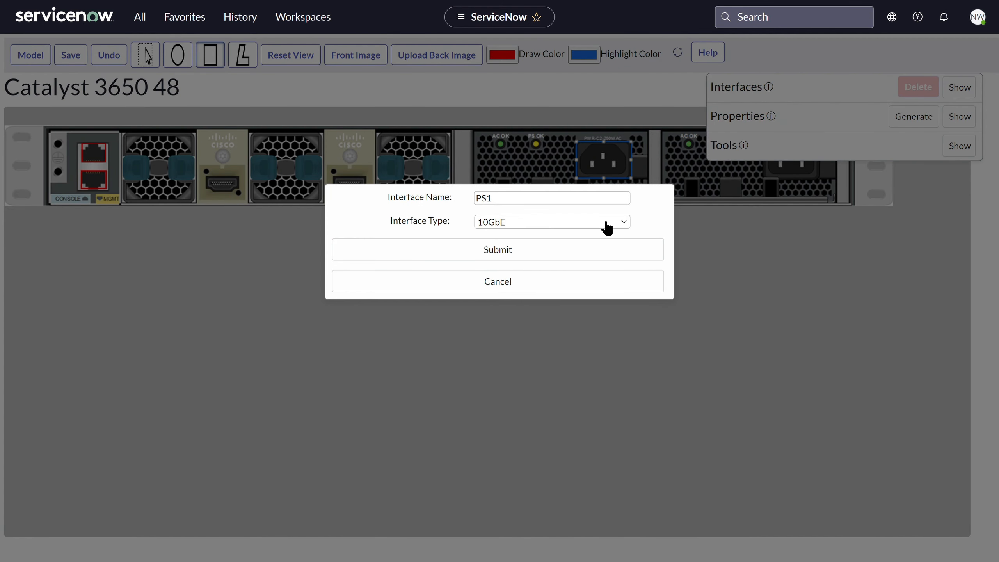
{"action": "left_click", "coordinate": [581, 418]}
{"action": "left_click", "coordinate": [529, 250]}
- Draw a rectangle interface named PS2 around the second power supply's inlet on the back image
{"action": "scroll", "coordinate": [558, 194], "scroll_direction": "right", "scroll_amount": 3}
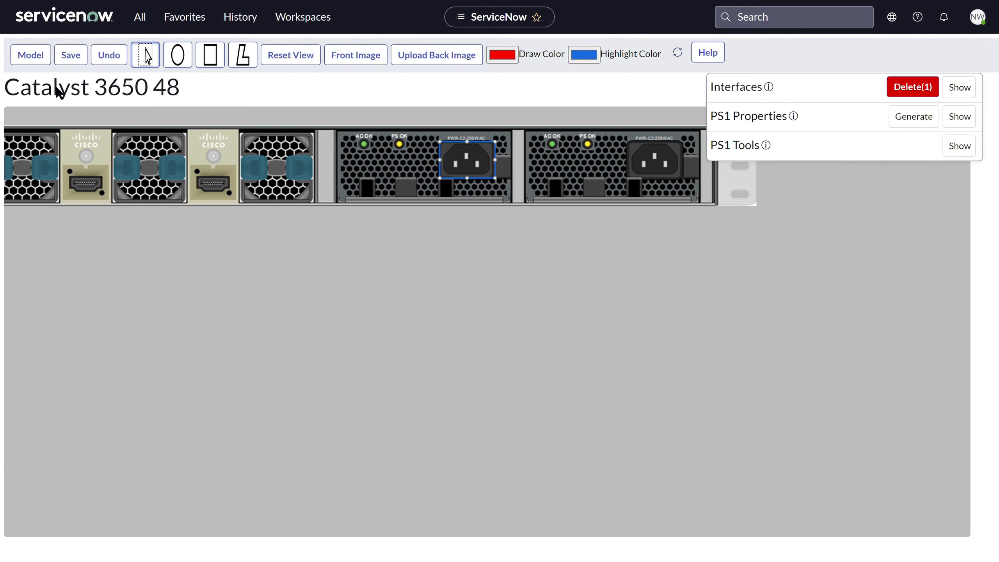
{"action": "left_click_drag", "start_coordinate": [631, 140], "coordinate": [683, 177]}
{"action": "left_click", "coordinate": [210, 55]}
{"action": "left_click", "coordinate": [562, 199]}
{"action": "key", "text": "BackSpace"}
{"action": "type", "text": "2"}
{"action": "left_click", "coordinate": [551, 252]}
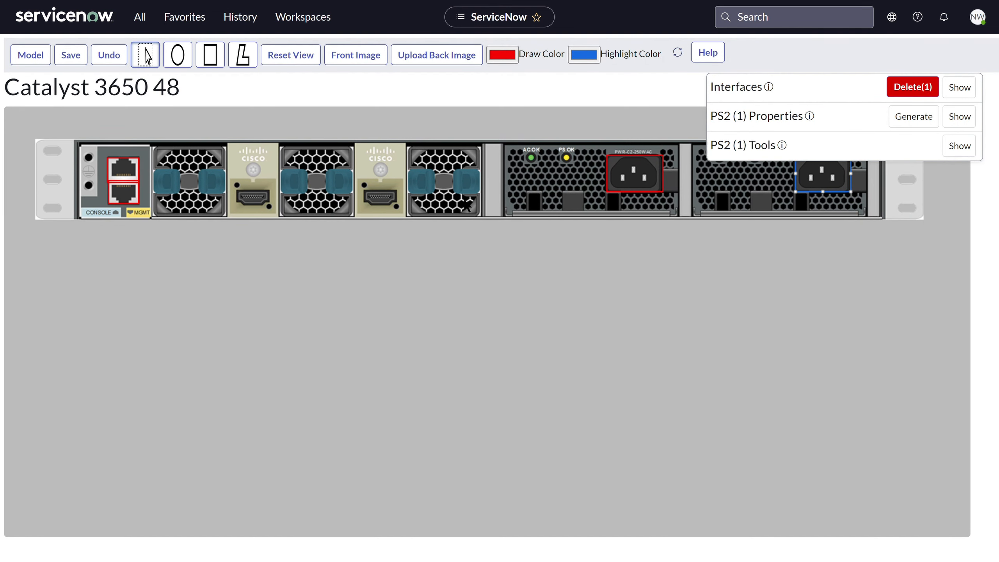
- Set the MGMT interface's direction to Child and its orientation to Back only
{"action": "left_click", "coordinate": [124, 169]}
{"action": "left_click", "coordinate": [955, 117]}
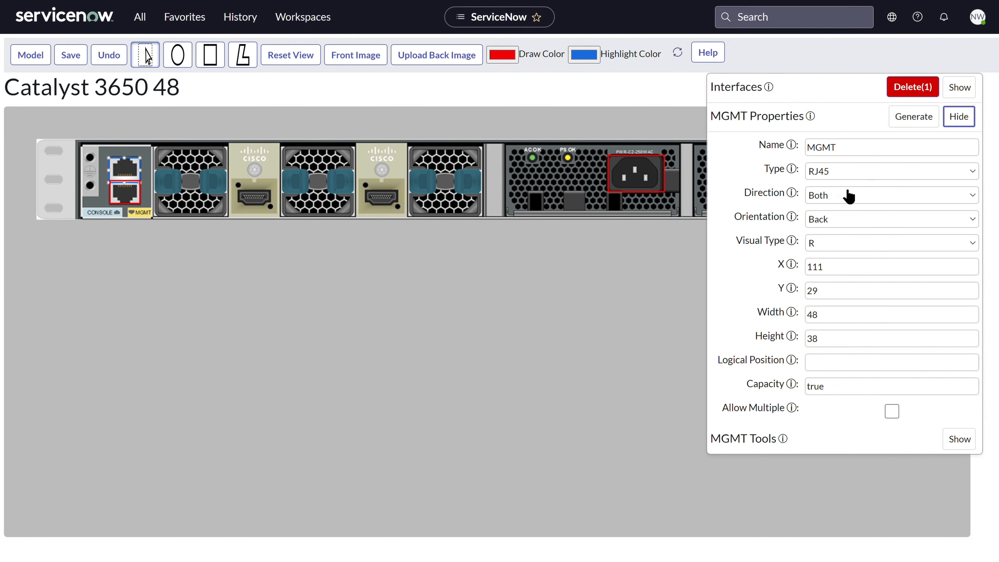
{"action": "left_click", "coordinate": [847, 196]}
{"action": "left_click", "coordinate": [829, 220]}
{"action": "left_click", "coordinate": [831, 222]}
{"action": "left_click", "coordinate": [823, 249]}
- Set the CONSOLE interface's direction to Child and its orientation to Back only
{"action": "left_click", "coordinate": [125, 194]}
{"action": "left_click", "coordinate": [868, 195]}
{"action": "left_click", "coordinate": [846, 220]}
{"action": "left_click", "coordinate": [837, 221]}
{"action": "left_click", "coordinate": [830, 249]}
- Review the end of the model's interface list and return to the front image with the view reset
{"action": "left_click_drag", "start_coordinate": [612, 264], "coordinate": [398, 264]}
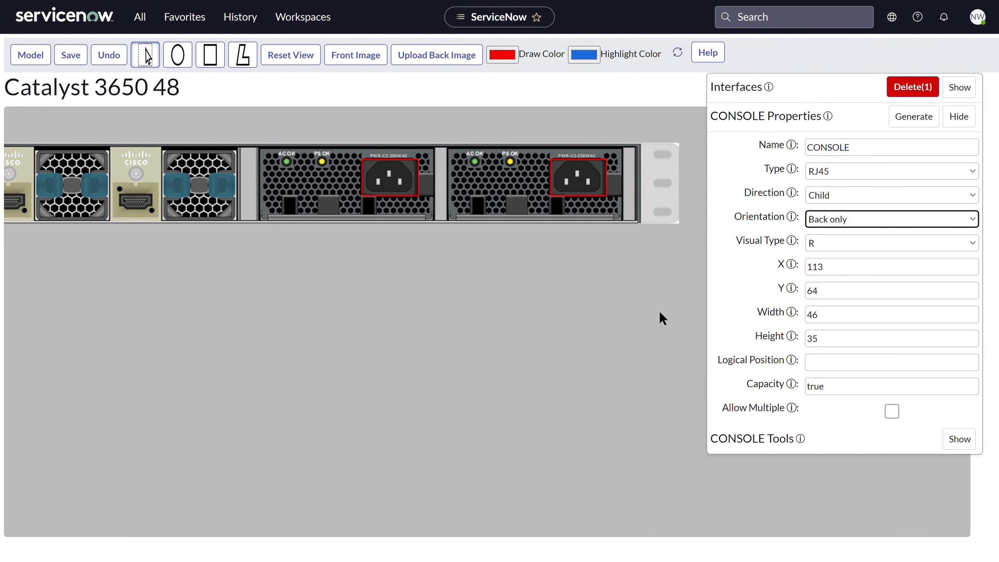
{"action": "left_click", "coordinate": [963, 118]}
{"action": "left_click", "coordinate": [966, 87]}
{"action": "scroll", "coordinate": [883, 163], "scroll_direction": "down", "scroll_amount": 12}
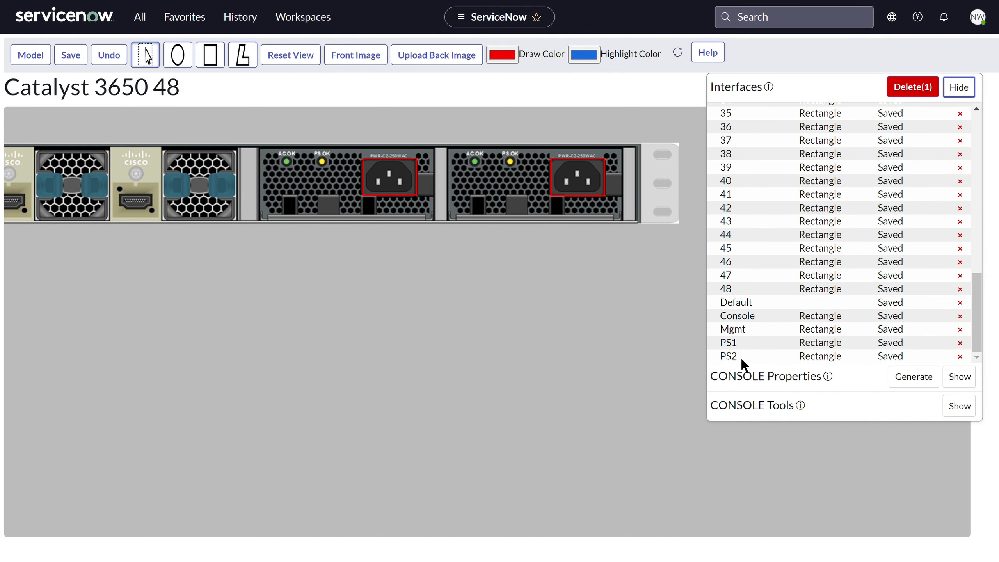
{"action": "left_click", "coordinate": [294, 57]}
{"action": "left_click", "coordinate": [356, 55]}
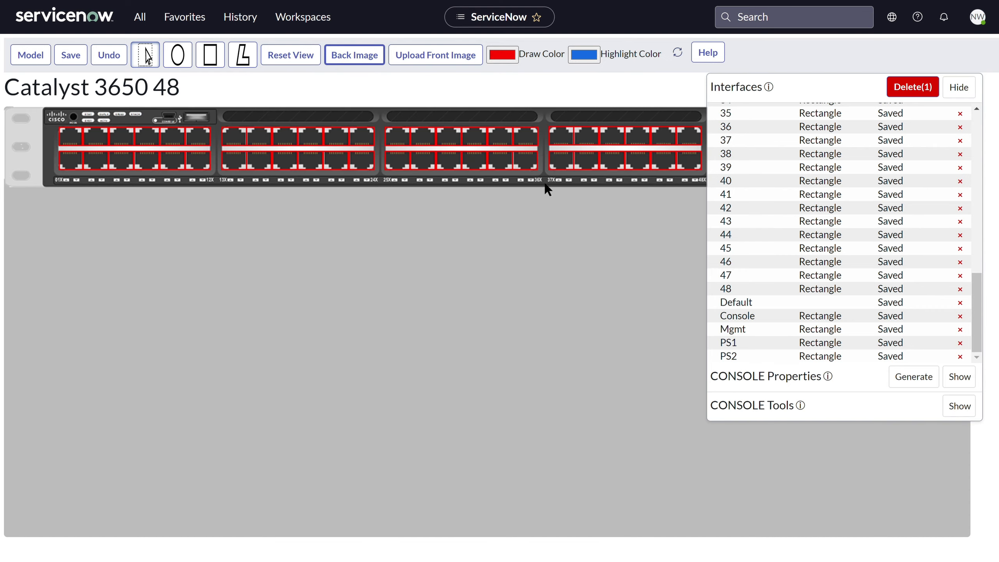